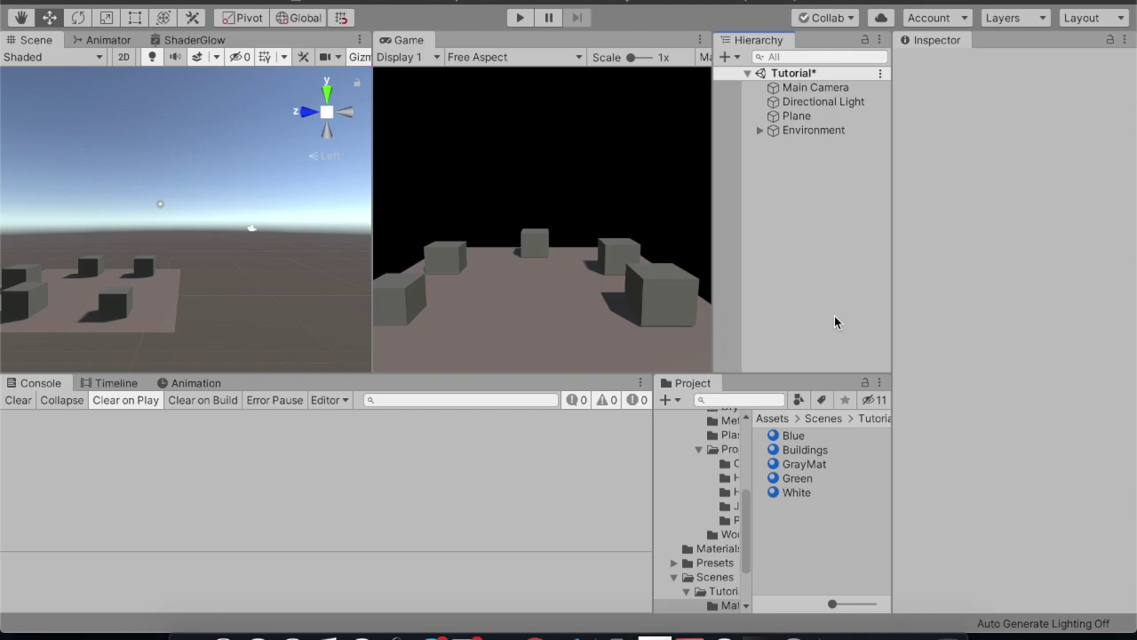
Inspect the Environment group's cubes and the Plane, then collapse the group.
{"action": "left_click", "coordinate": [822, 135]}
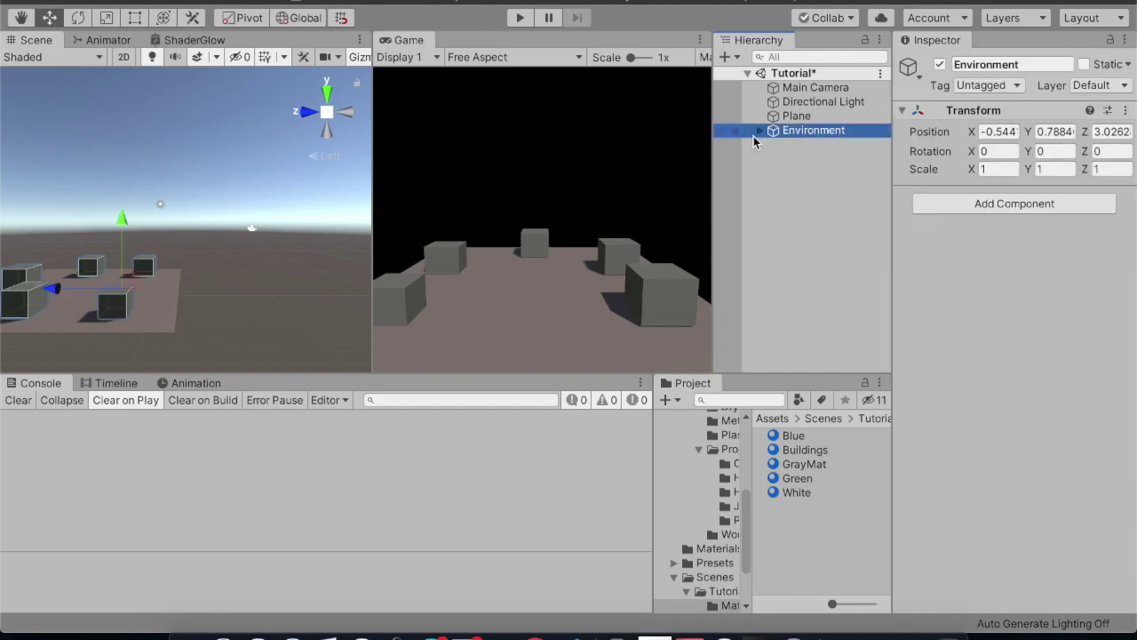
{"action": "left_click", "coordinate": [759, 130]}
{"action": "left_click", "coordinate": [804, 144]}
{"action": "left_click", "coordinate": [810, 158]}
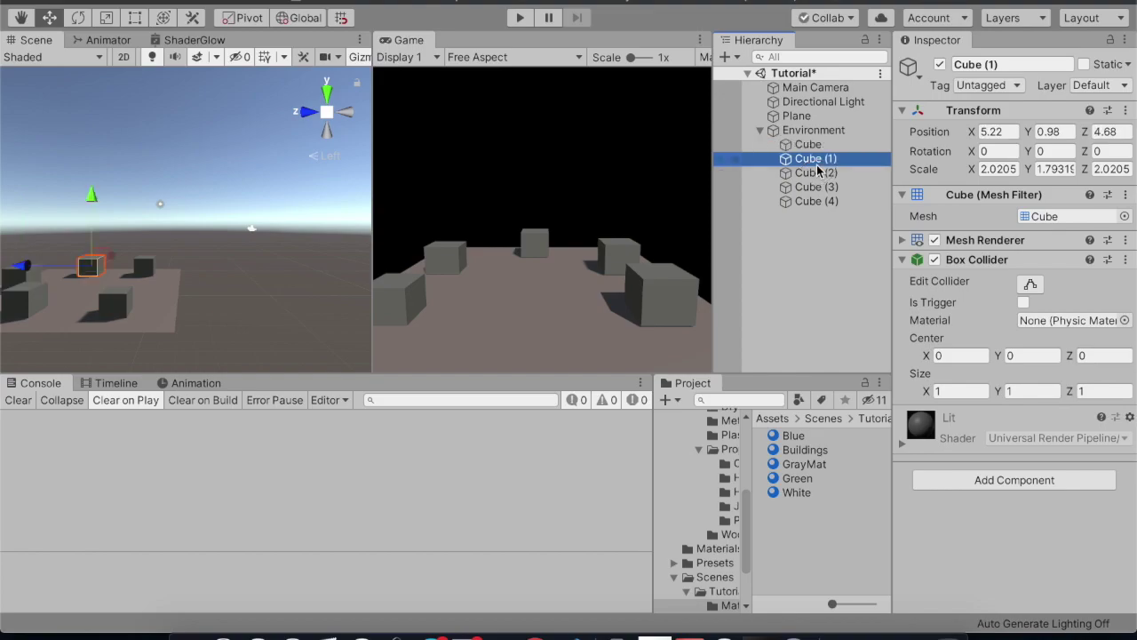
{"action": "left_click", "coordinate": [816, 174]}
{"action": "left_click", "coordinate": [818, 187]}
{"action": "left_click", "coordinate": [818, 200]}
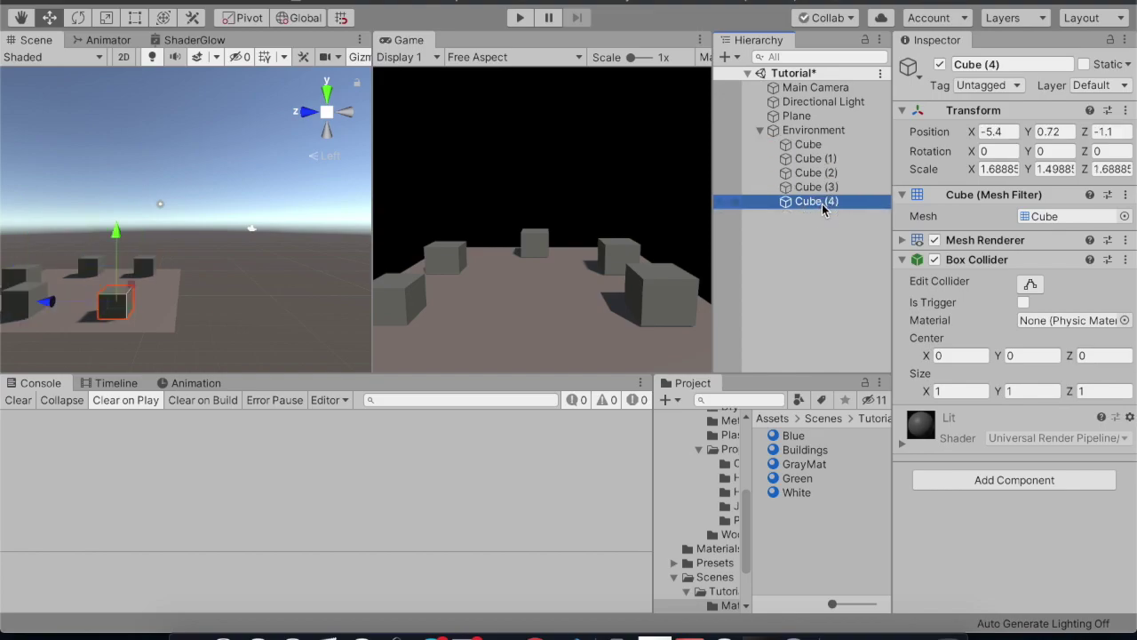
{"action": "left_click", "coordinate": [825, 115]}
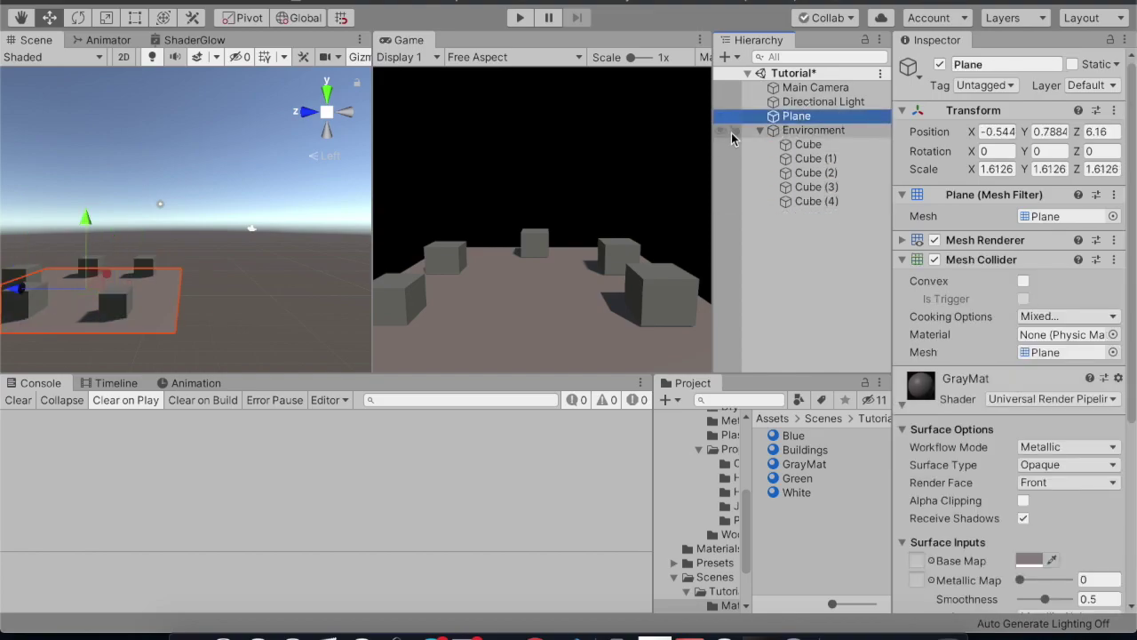
{"action": "left_click", "coordinate": [780, 249]}
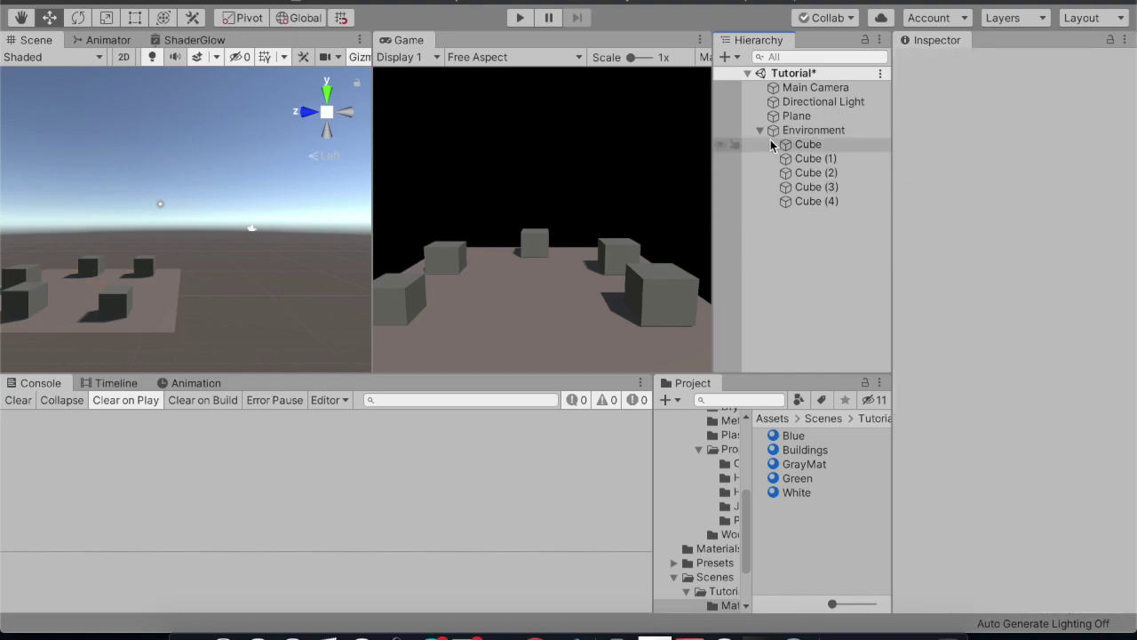
{"action": "left_click", "coordinate": [764, 133]}
{"action": "left_click", "coordinate": [761, 130]}
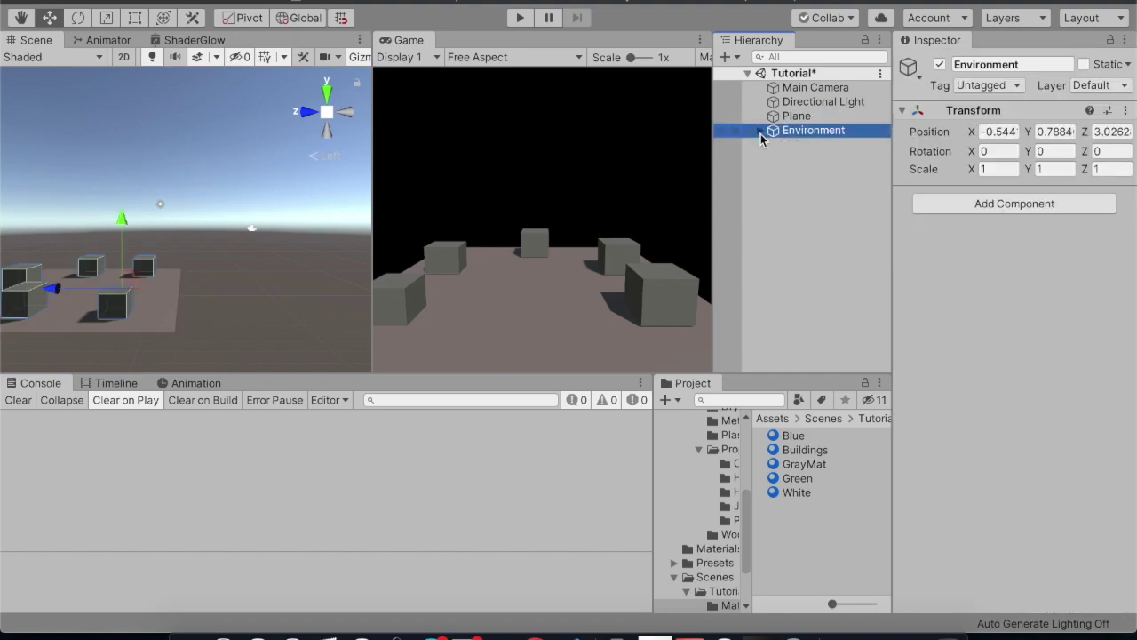
{"action": "left_click", "coordinate": [794, 173]}
Create an empty GameObject named 'Light' in the Hierarchy.
{"action": "right_click", "coordinate": [795, 157]}
{"action": "left_click", "coordinate": [805, 140]}
{"action": "right_click", "coordinate": [768, 168]}
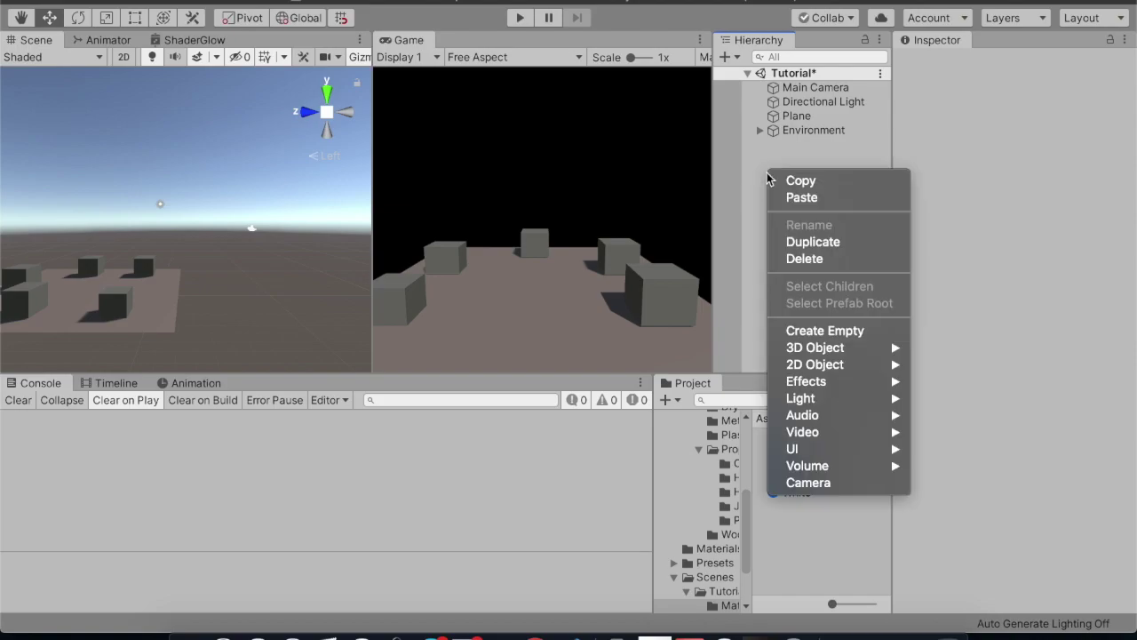
{"action": "left_click", "coordinate": [872, 334]}
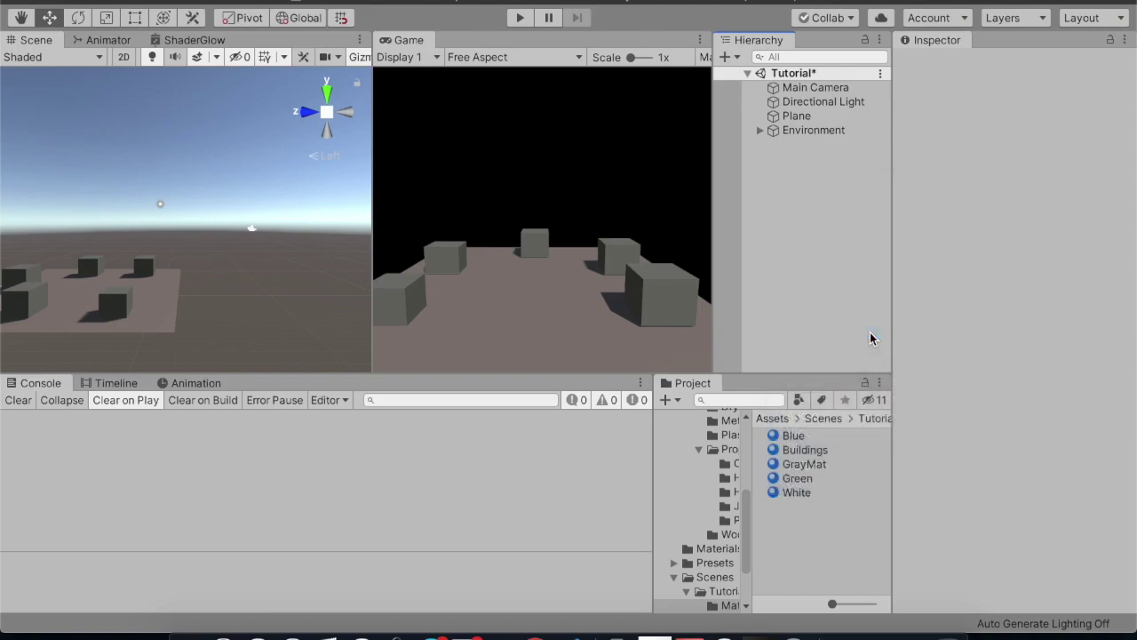
{"action": "type", "text": "Ligh"}
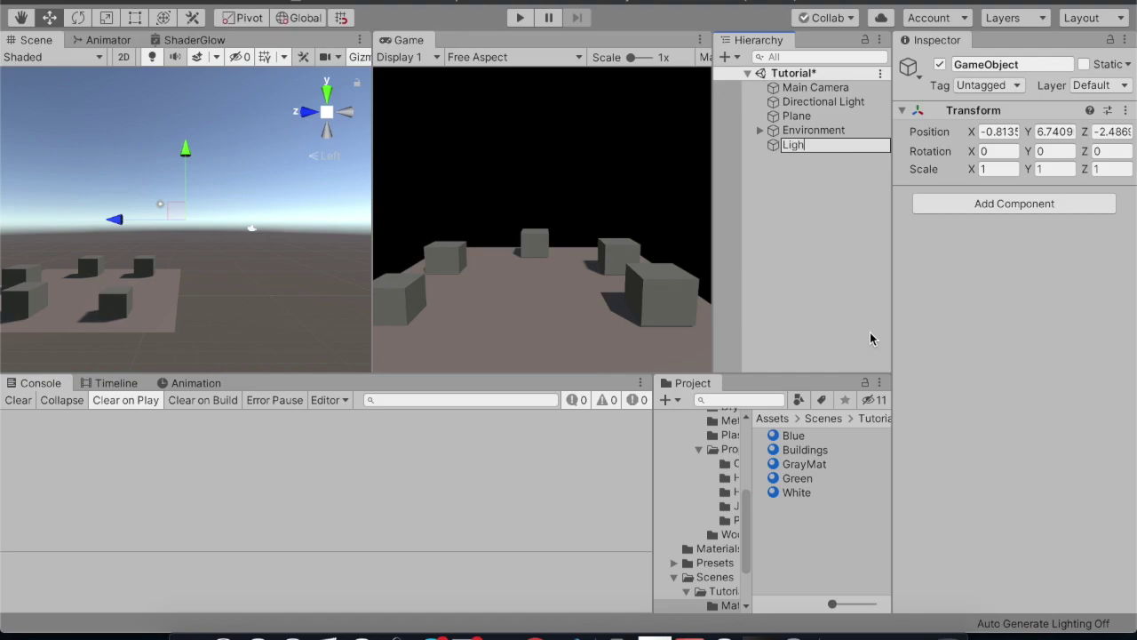
{"action": "type", "text": "t"}
{"action": "key", "text": "Return"}
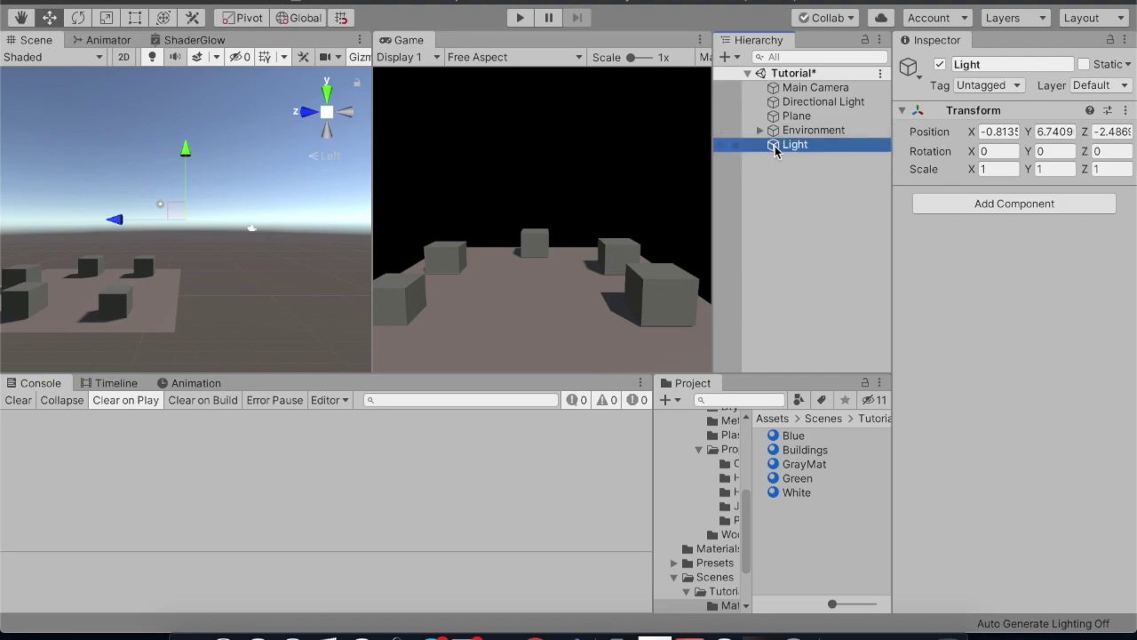
Add a Spotlight as a child of Light.
{"action": "right_click", "coordinate": [776, 145]}
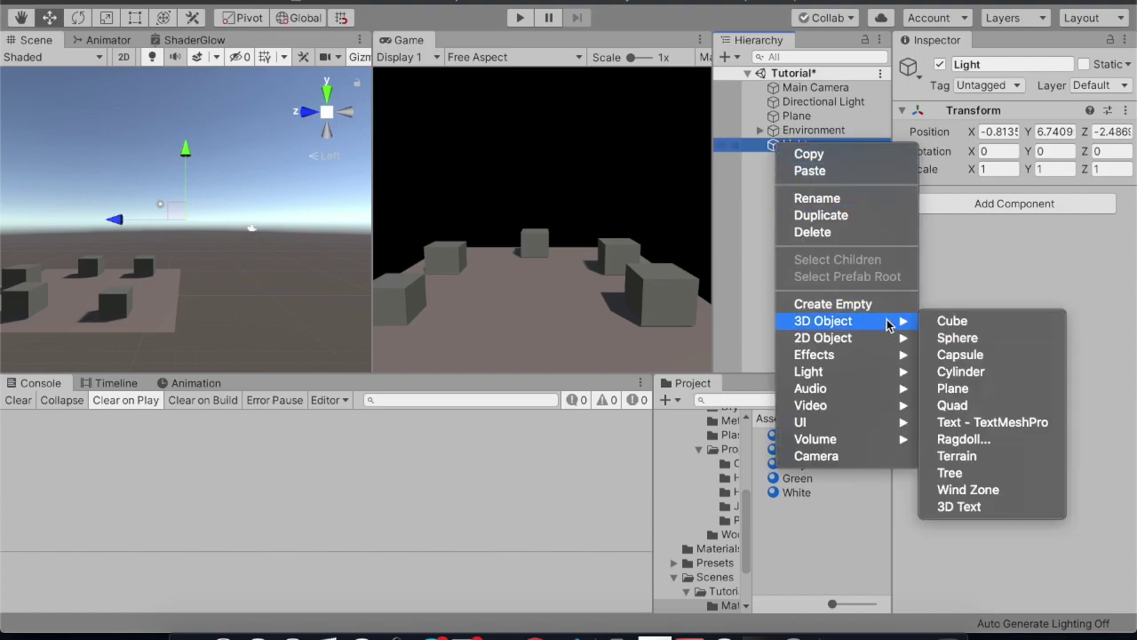
{"action": "mouse_move", "coordinate": [874, 373]}
{"action": "left_click", "coordinate": [977, 425]}
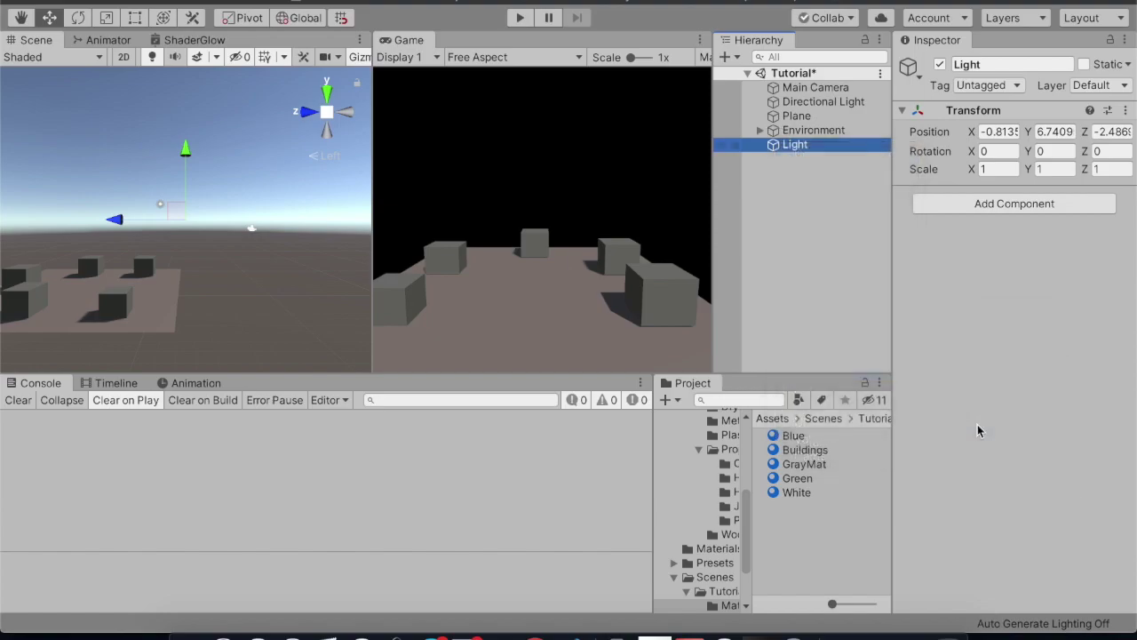
Rotate the spot light 90 on X and move it to Y 4.02, Z 14.57.
{"action": "left_click", "coordinate": [1013, 151]}
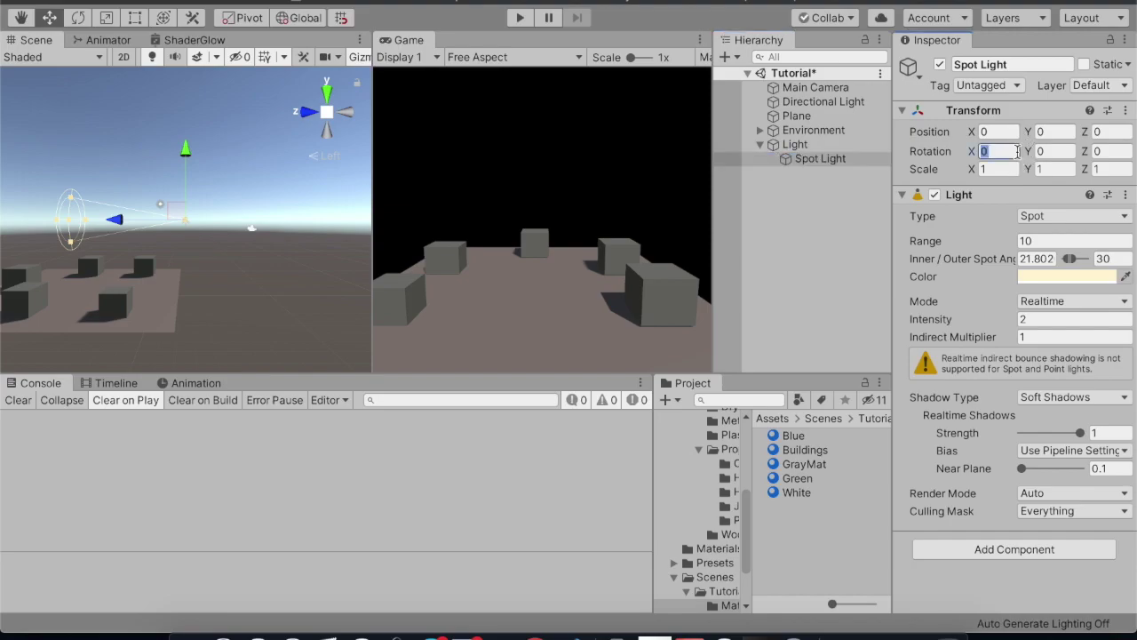
{"action": "type", "text": "90"}
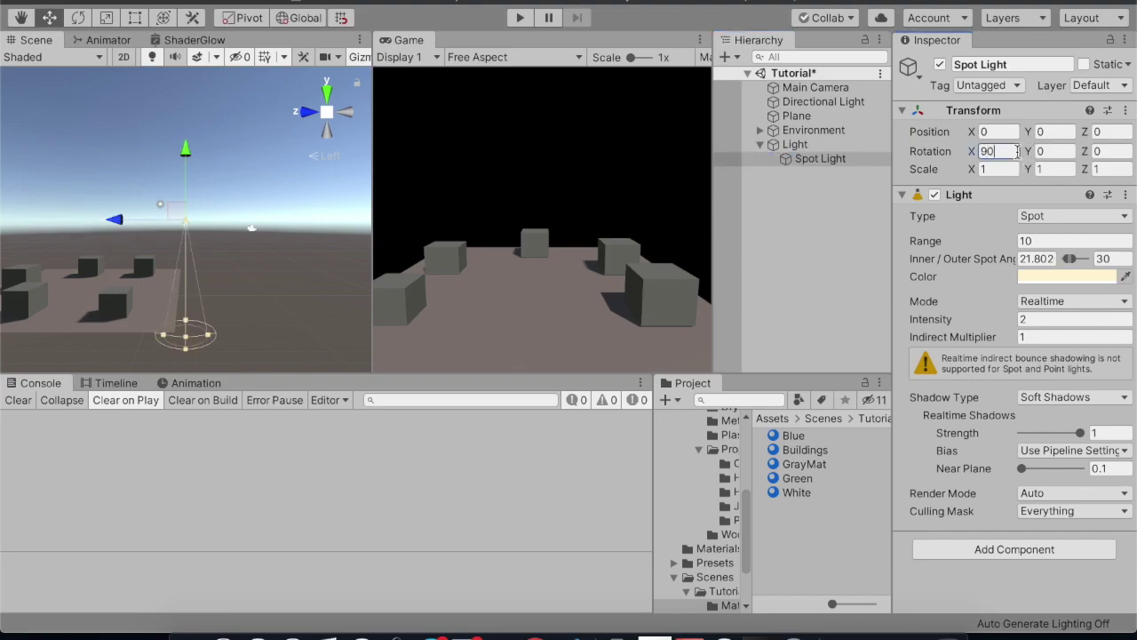
{"action": "left_click_drag", "start_coordinate": [185, 146], "coordinate": [185, 110]}
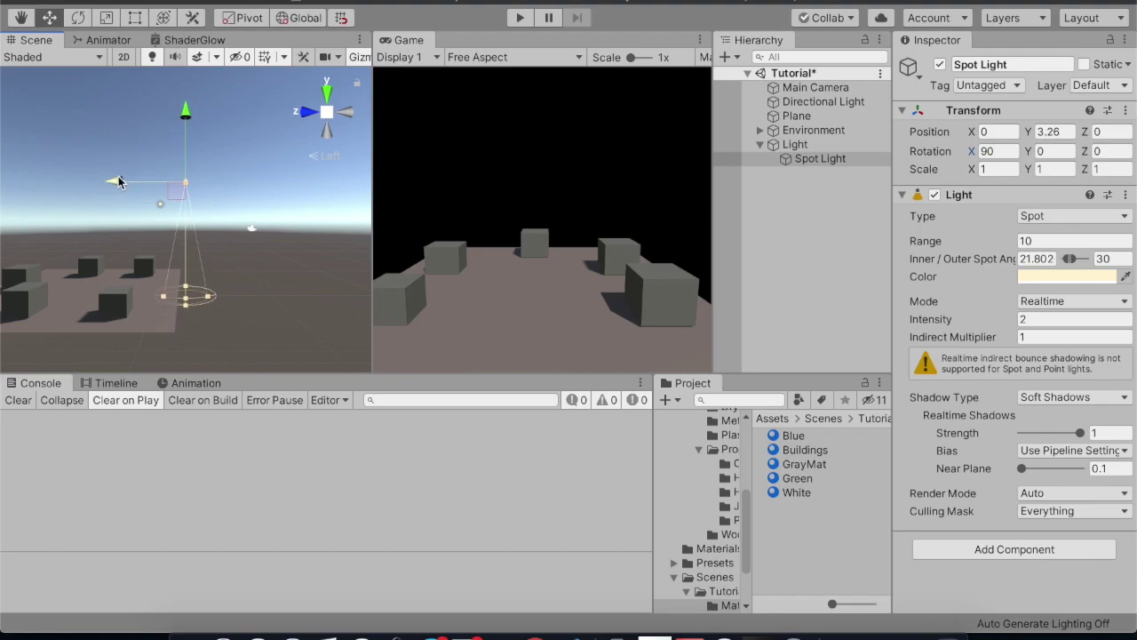
{"action": "middle_click_drag", "start_coordinate": [119, 182], "coordinate": [191, 259]}
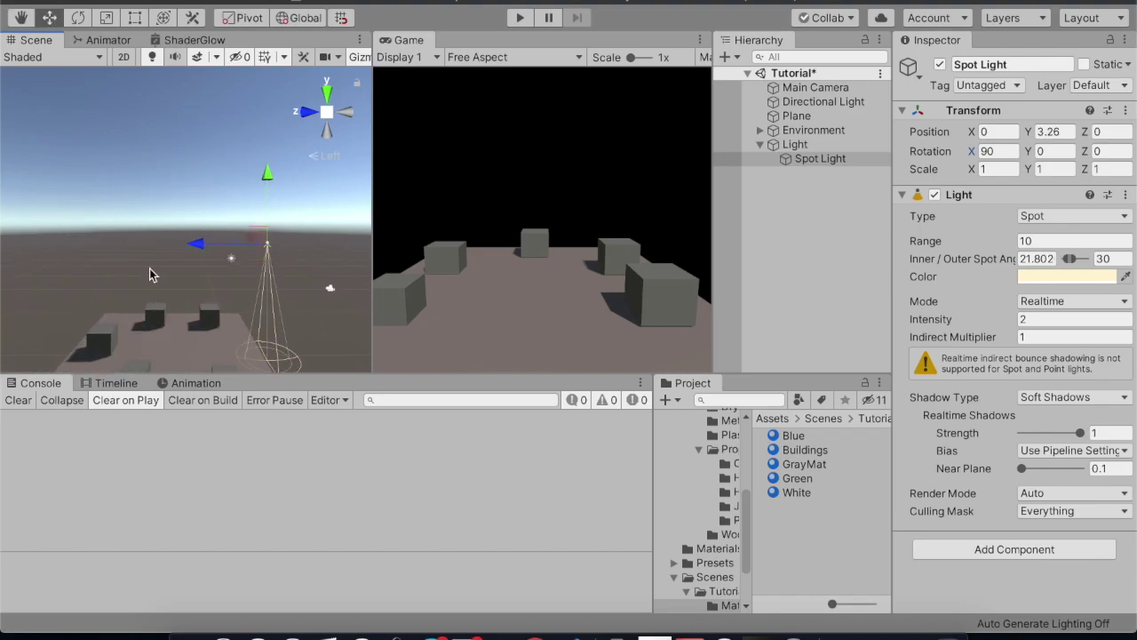
{"action": "left_click_drag", "start_coordinate": [191, 259], "coordinate": [29, 245]}
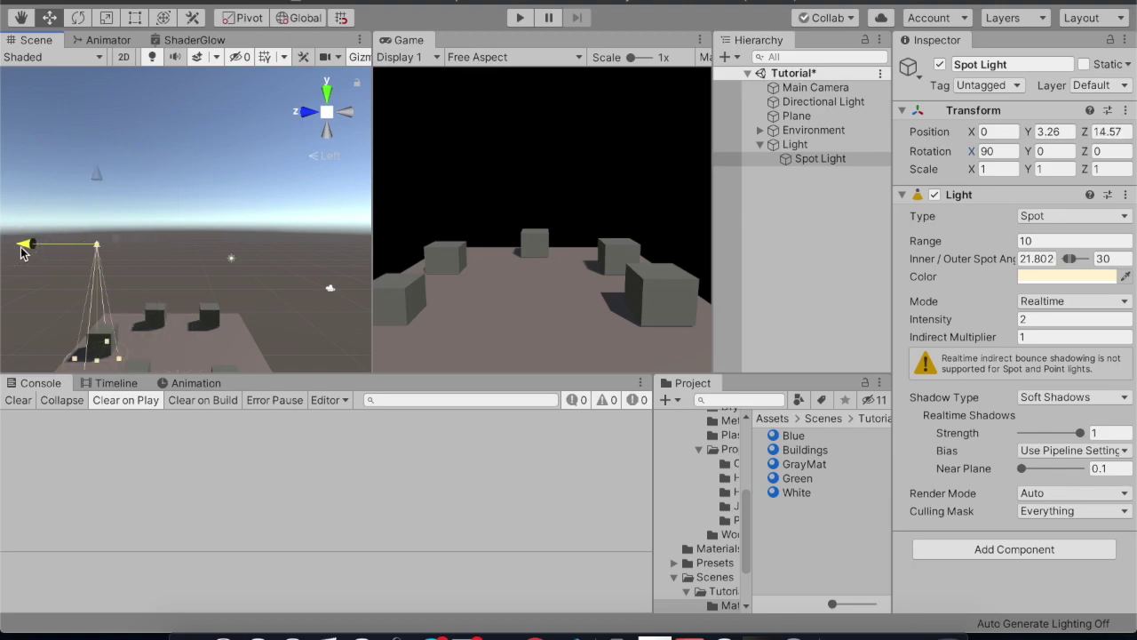
{"action": "left_click_drag", "start_coordinate": [98, 182], "coordinate": [97, 168]}
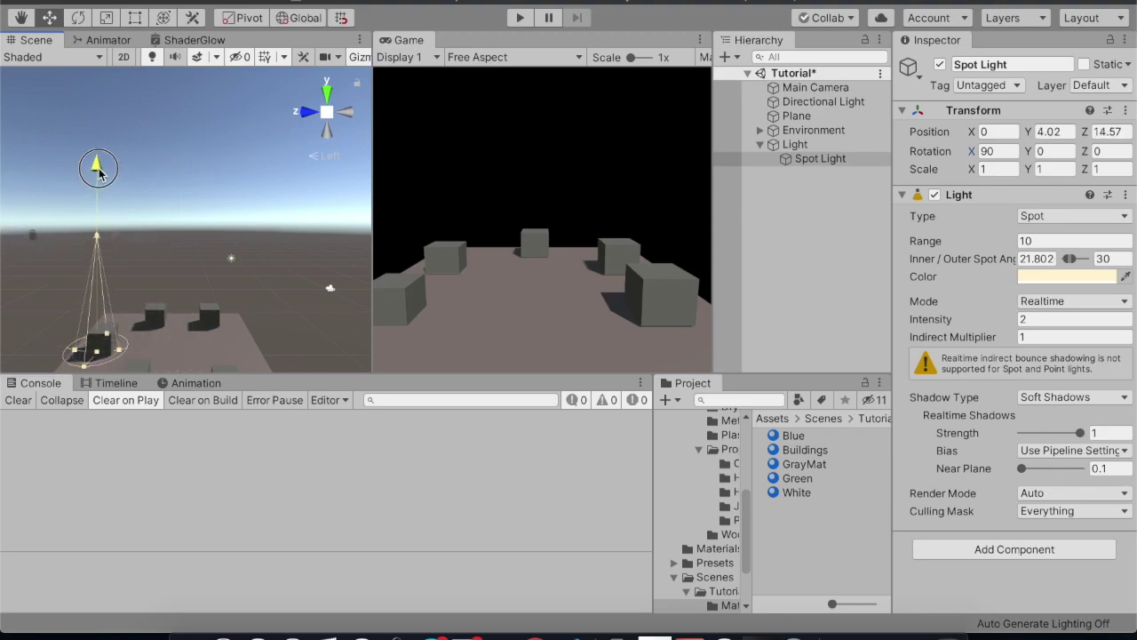
Switch the scene to a top-down view and frame the light.
{"action": "left_click", "coordinate": [330, 94]}
{"action": "key", "text": "q"}
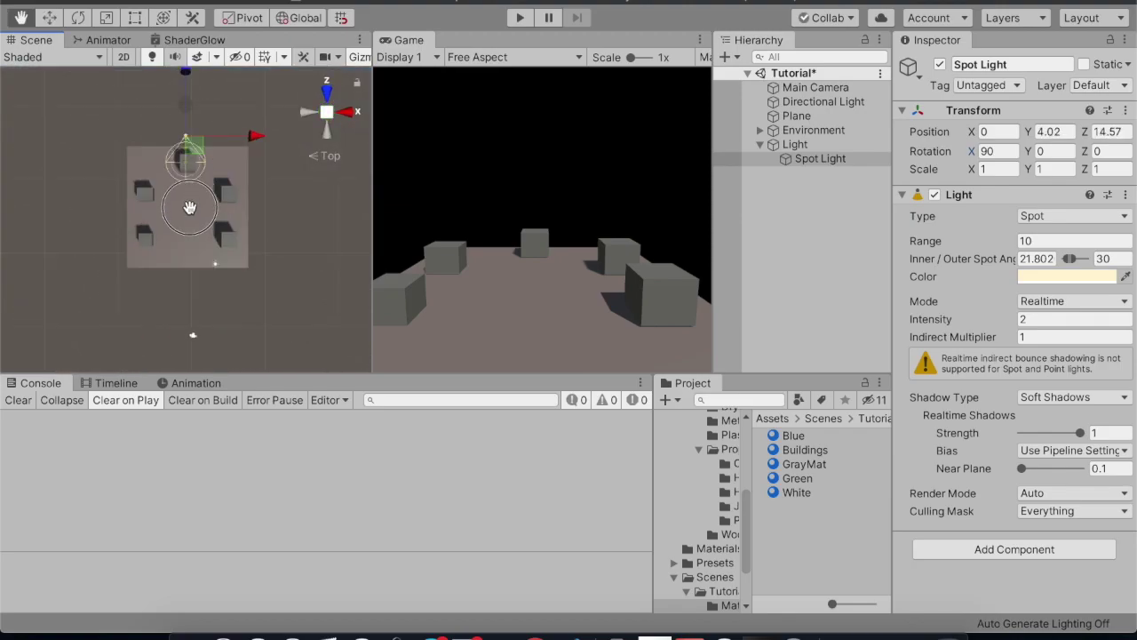
{"action": "left_click_drag", "start_coordinate": [180, 270], "coordinate": [171, 265]}
{"action": "key", "text": "w"}
{"action": "scroll", "coordinate": [169, 263], "scroll_direction": "up", "scroll_amount": 5}
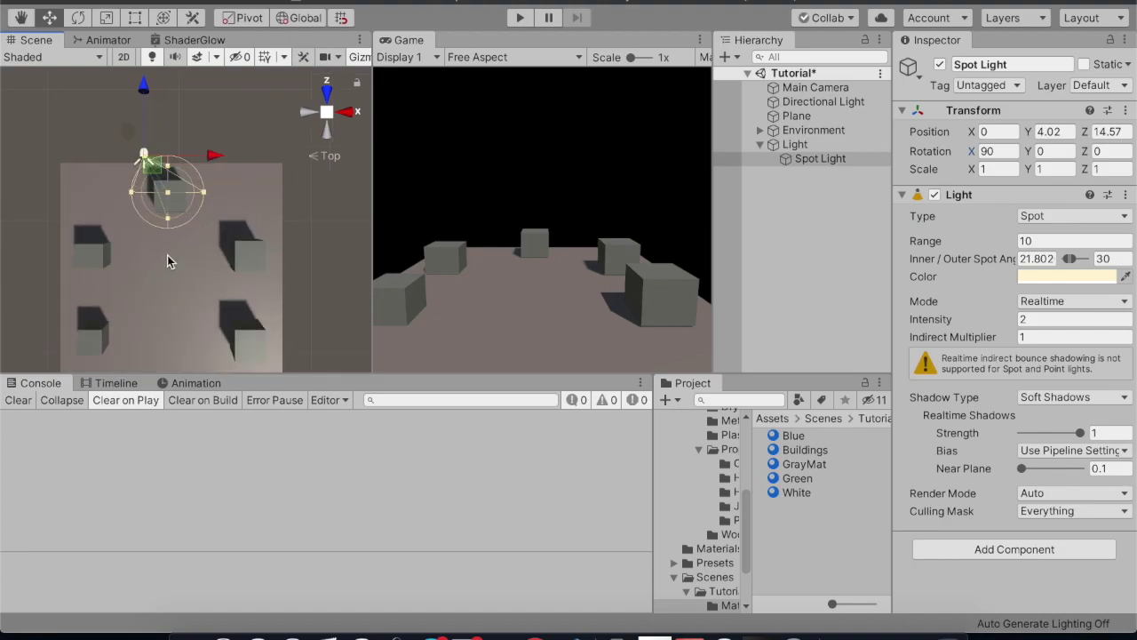
Set the spot angles to 30 inner and 50 outer, and change Mode to Mixed.
{"action": "left_click", "coordinate": [1048, 258]}
{"action": "type", "text": "40"}
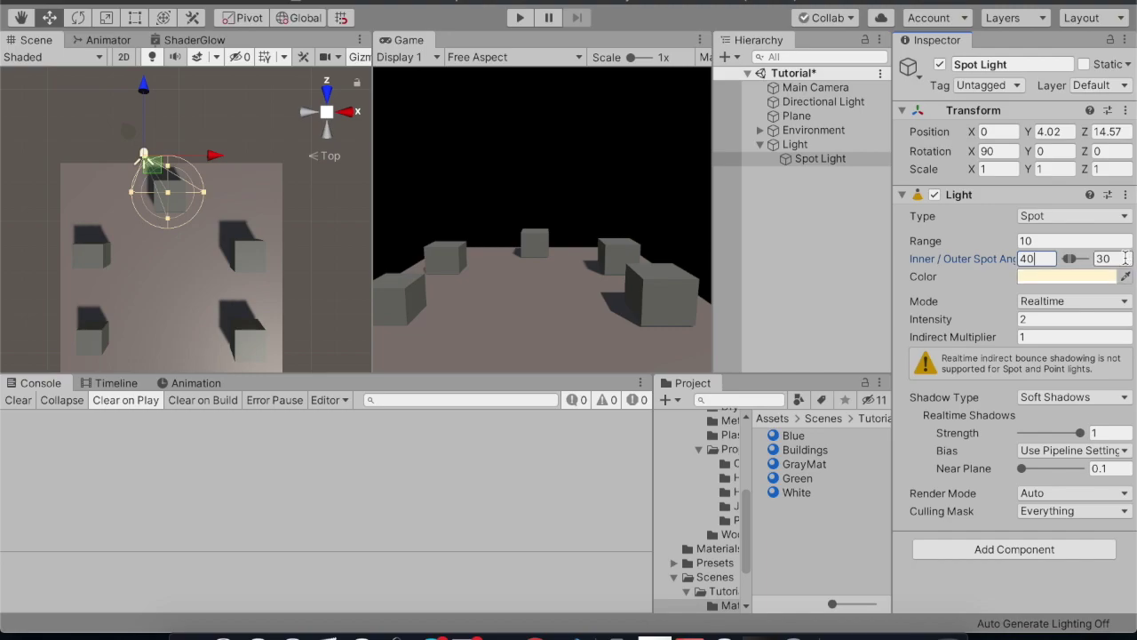
{"action": "left_click", "coordinate": [1126, 258]}
{"action": "type", "text": "50"}
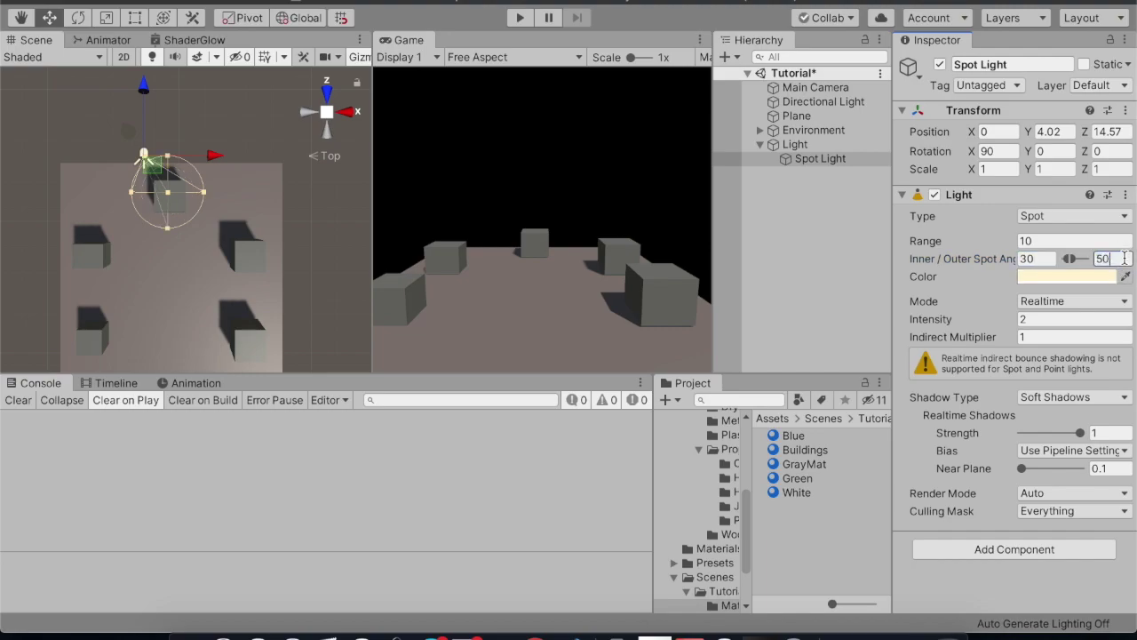
{"action": "left_click", "coordinate": [1050, 305]}
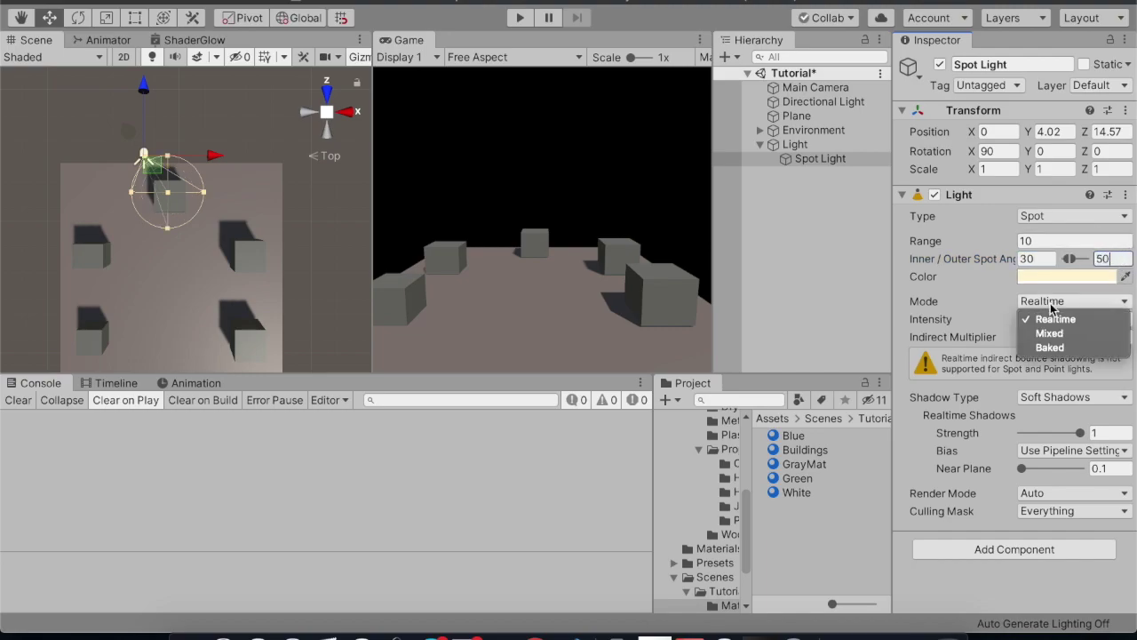
{"action": "left_click", "coordinate": [1049, 333]}
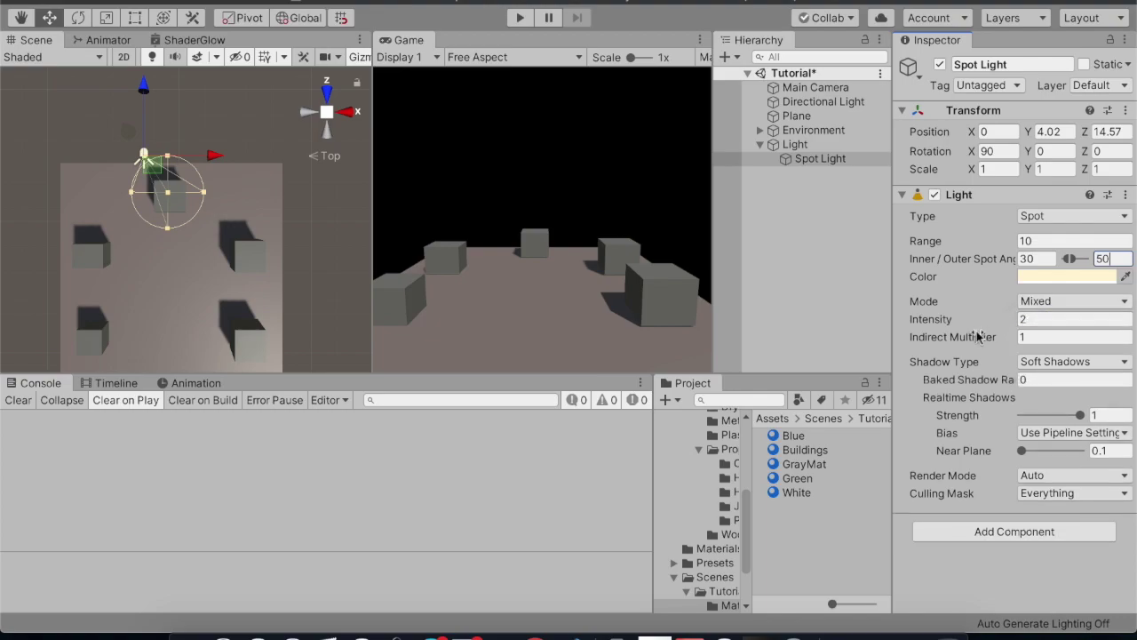
{"action": "left_click", "coordinate": [826, 101]}
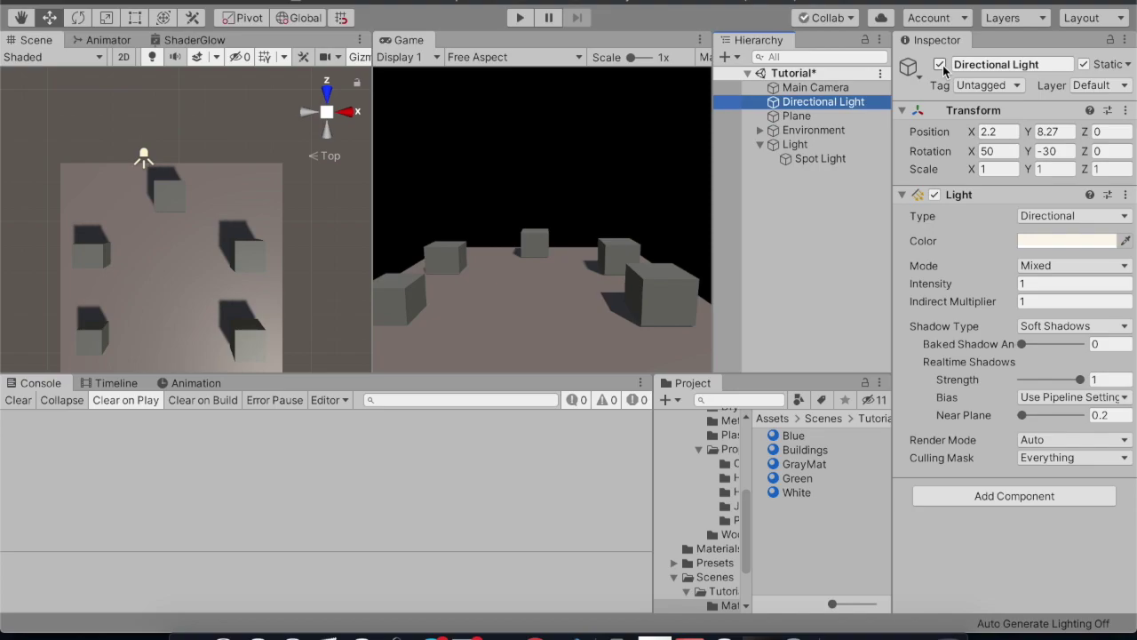
Disable the Directional Light and tint the spot light warm yellow (F3D47D).
{"action": "left_click", "coordinate": [940, 65]}
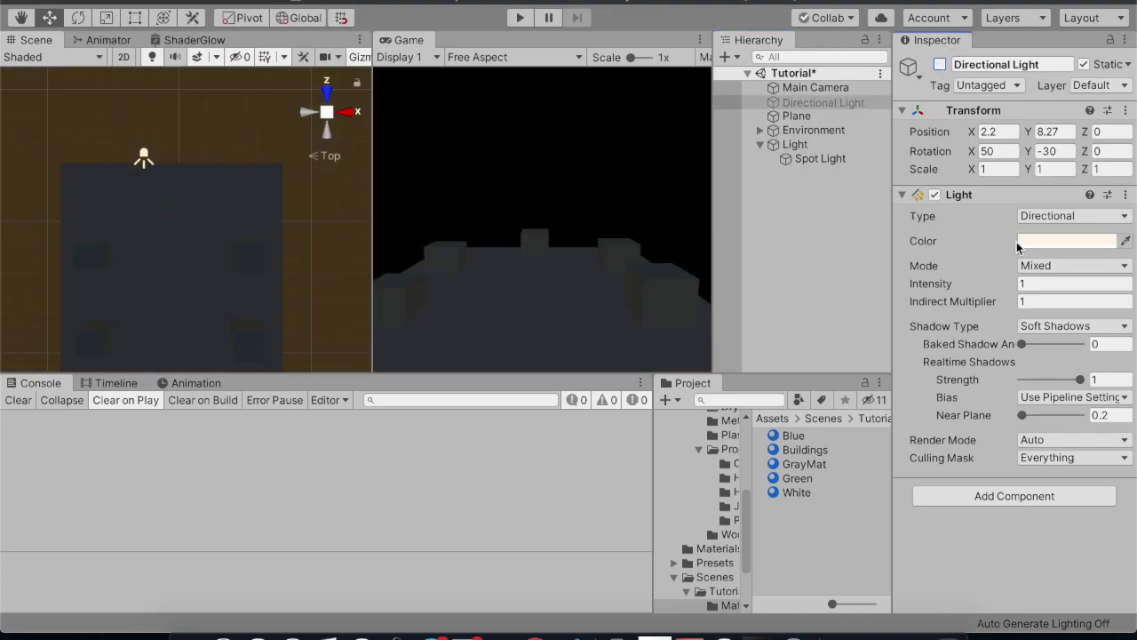
{"action": "left_click", "coordinate": [833, 160]}
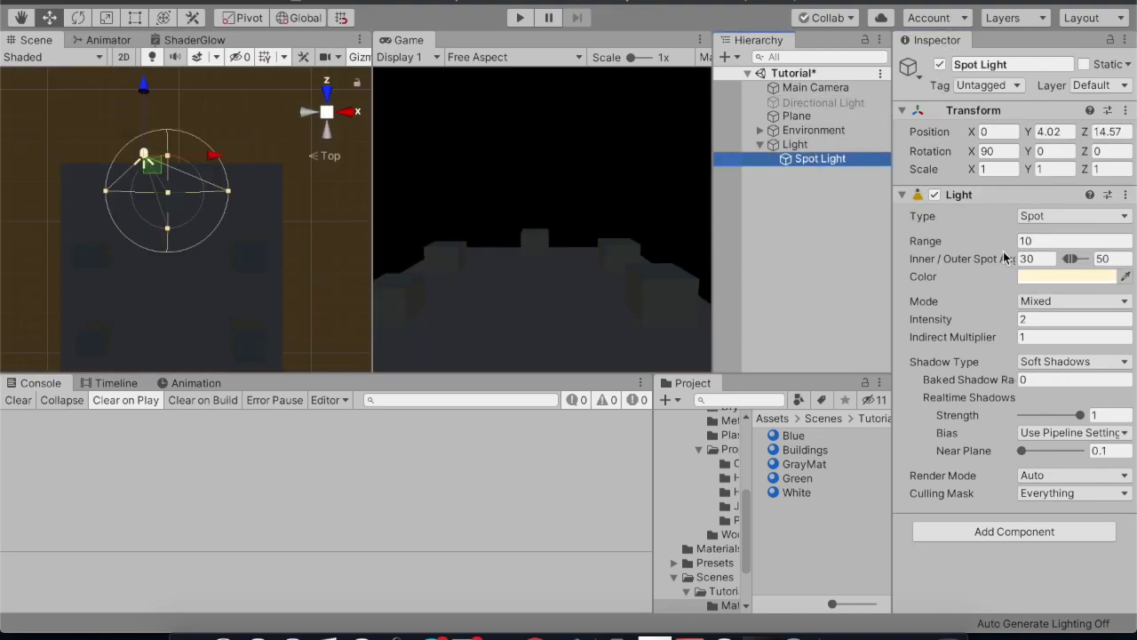
{"action": "left_click", "coordinate": [1029, 278]}
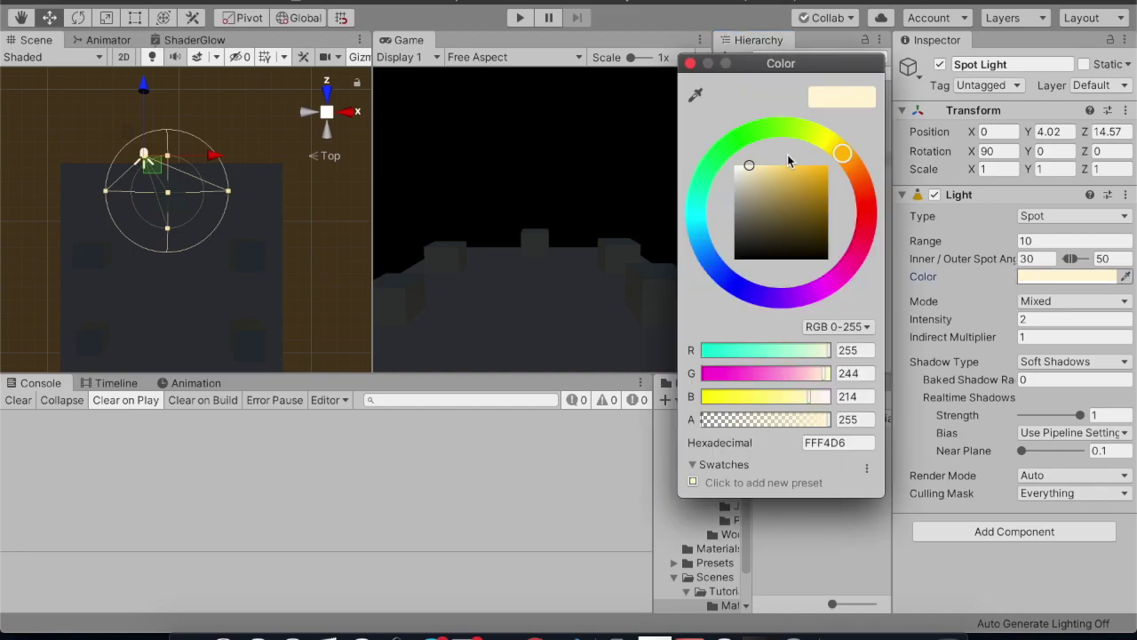
{"action": "left_click_drag", "start_coordinate": [774, 171], "coordinate": [779, 170]}
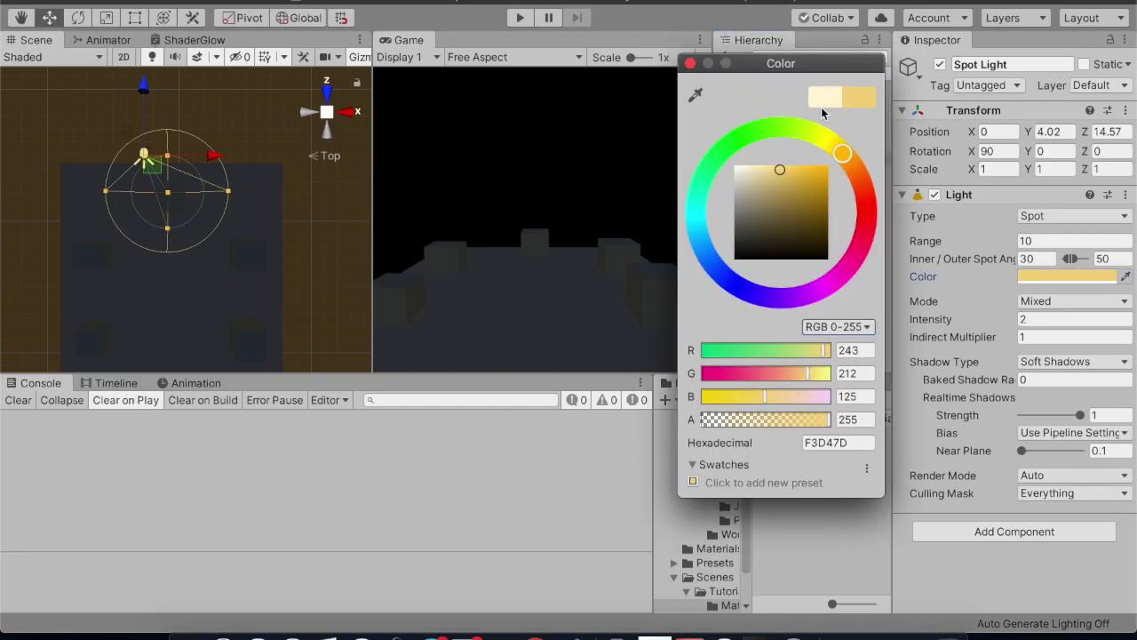
{"action": "left_click", "coordinate": [690, 64]}
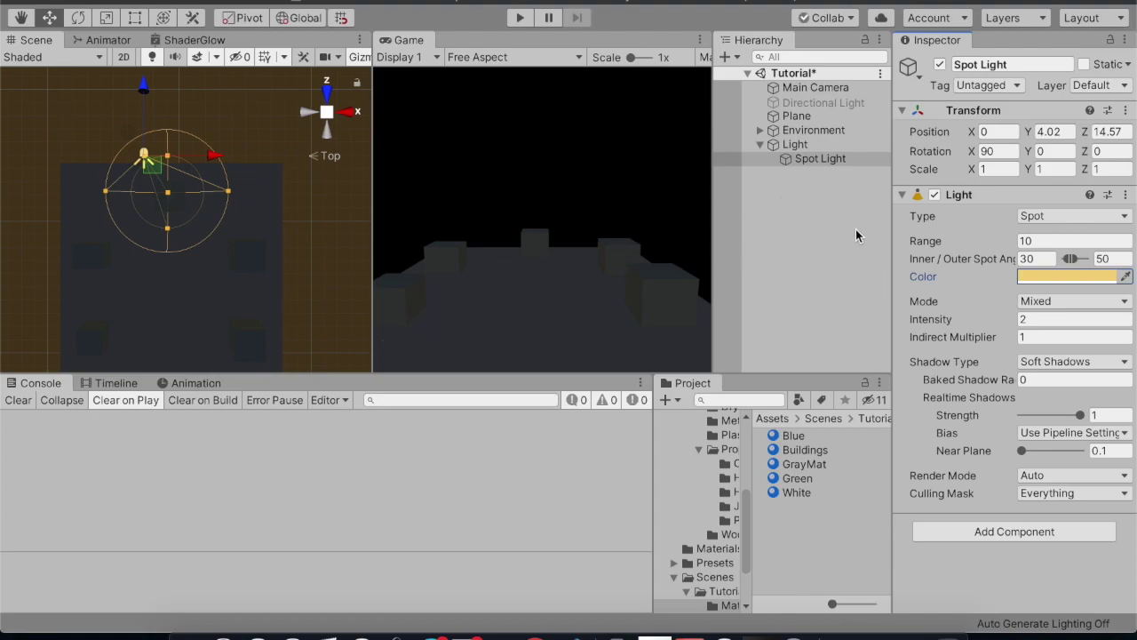
Mark the Environment group and all its children as Static.
{"action": "left_click", "coordinate": [814, 130]}
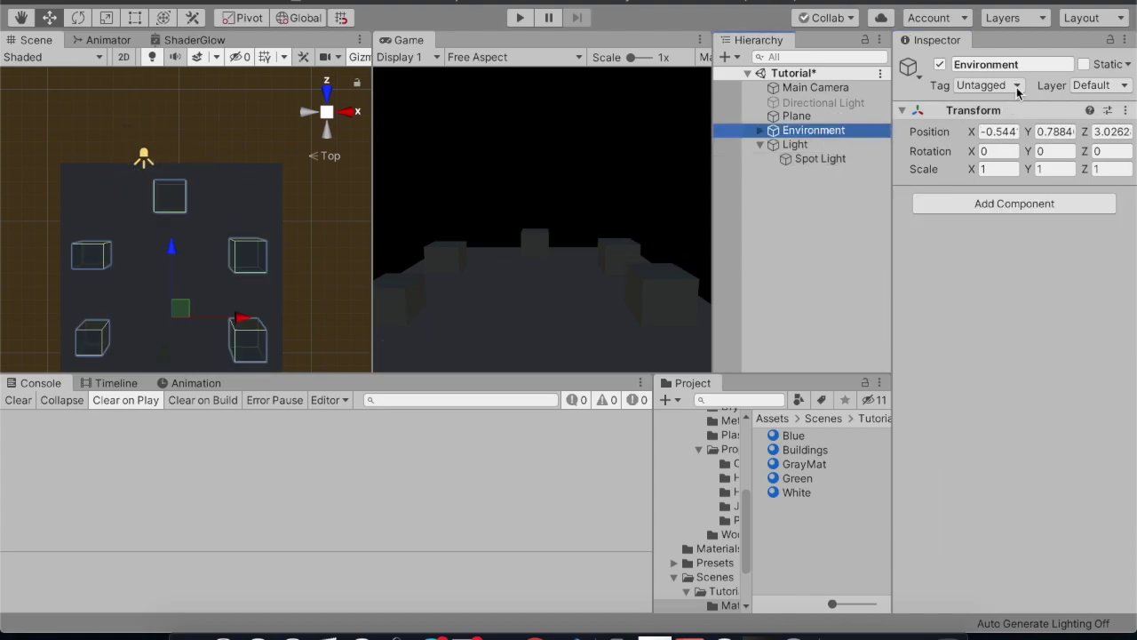
{"action": "left_click", "coordinate": [1083, 65]}
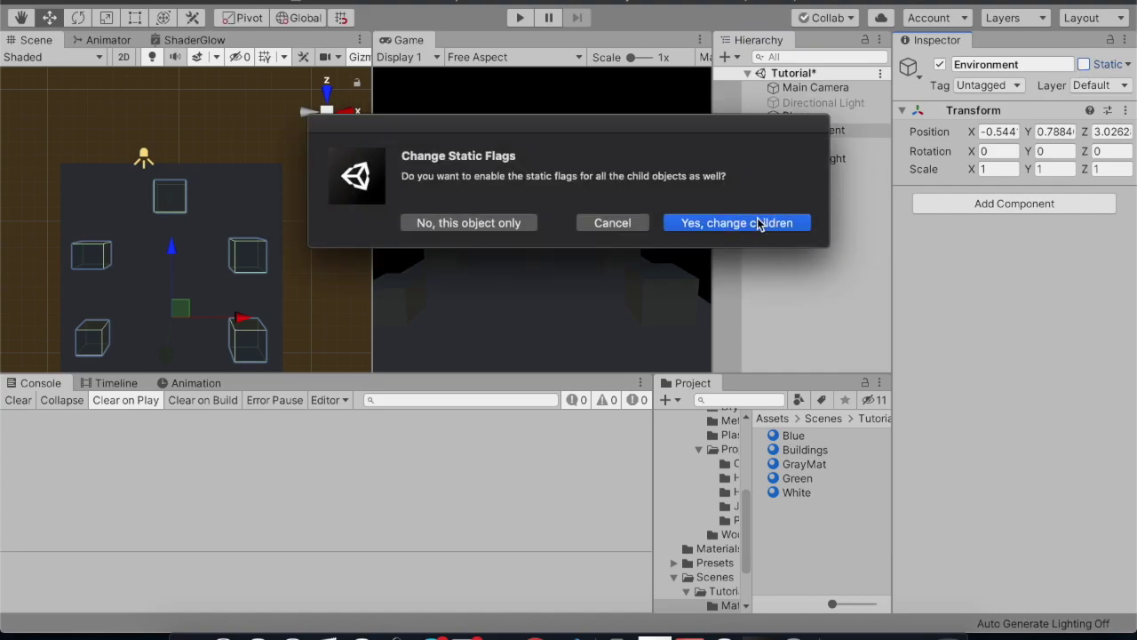
{"action": "left_click", "coordinate": [757, 221]}
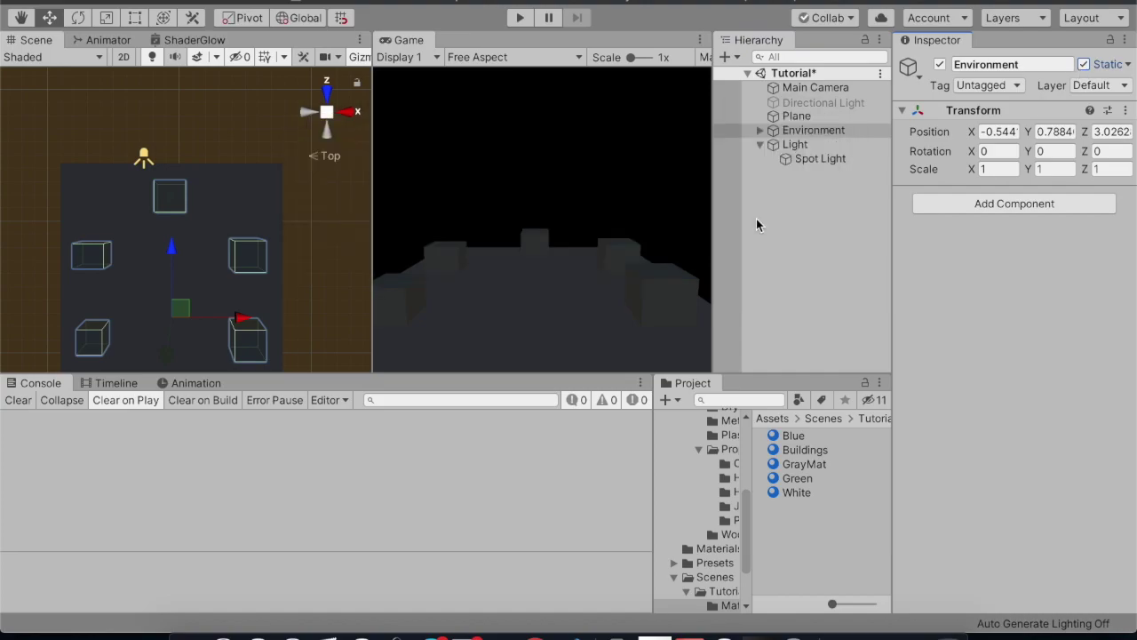
Select the spot light and frame it in a side-on perspective view.
{"action": "left_click", "coordinate": [819, 159]}
{"action": "key", "text": "Left"}
{"action": "left_click", "coordinate": [819, 159]}
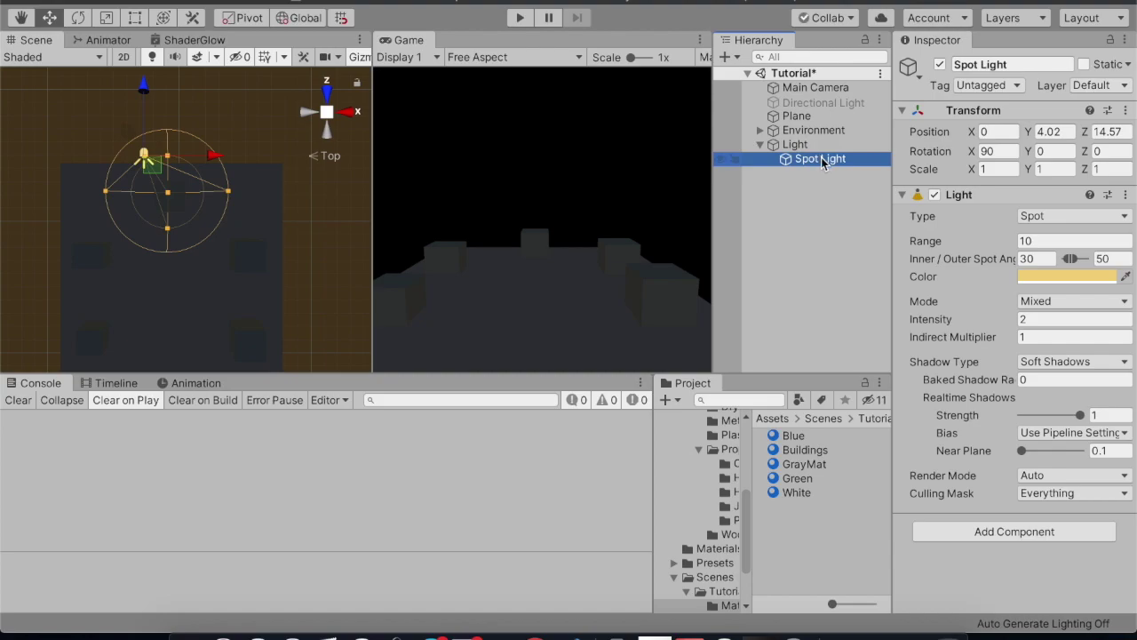
{"action": "left_click", "coordinate": [330, 133]}
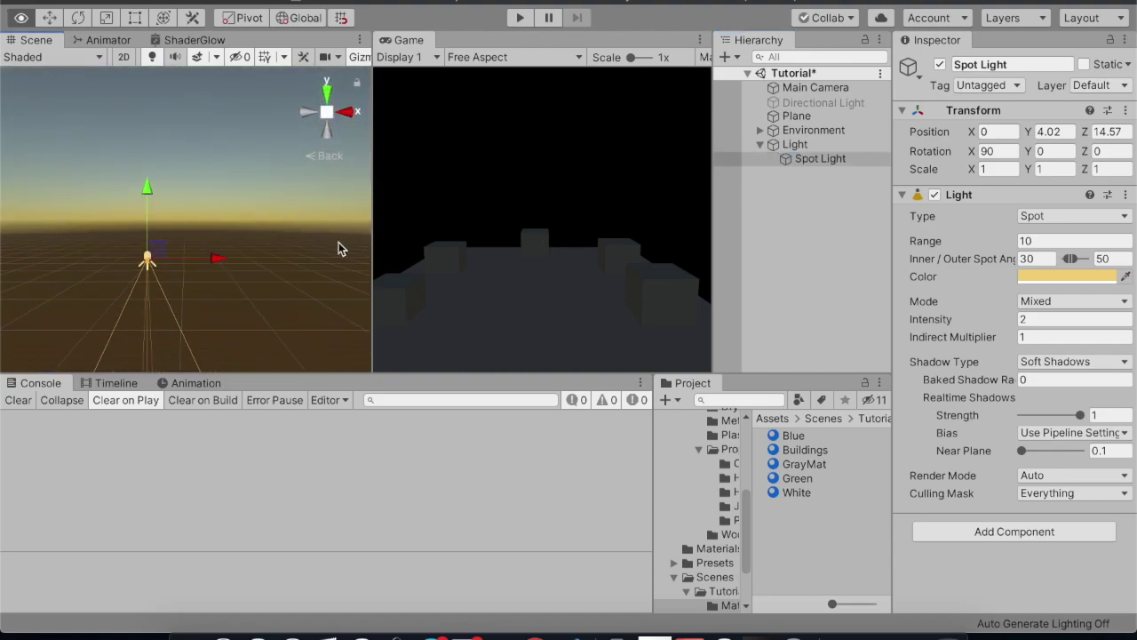
{"action": "right_click_drag", "start_coordinate": [276, 232], "coordinate": [273, 125]}
{"action": "mouse_move", "coordinate": [259, 151]}
{"action": "middle_mouse_down"}
{"action": "mouse_move", "coordinate": [204, 174]}
{"action": "mouse_move", "coordinate": [209, 252]}
{"action": "middle_mouse_up"}
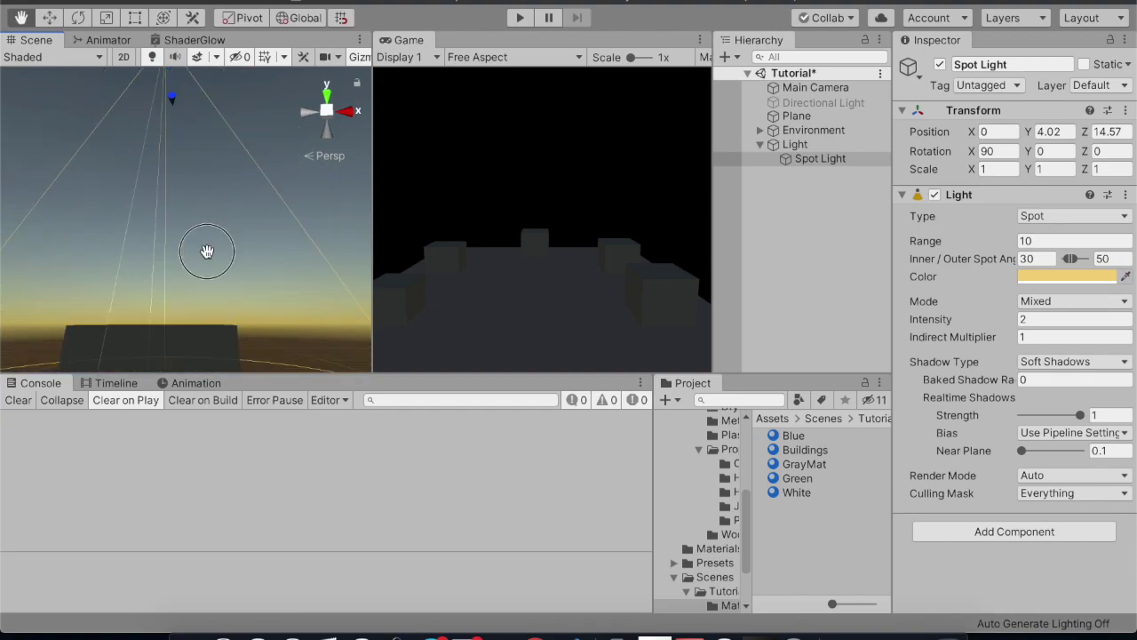
{"action": "key", "text": "f"}
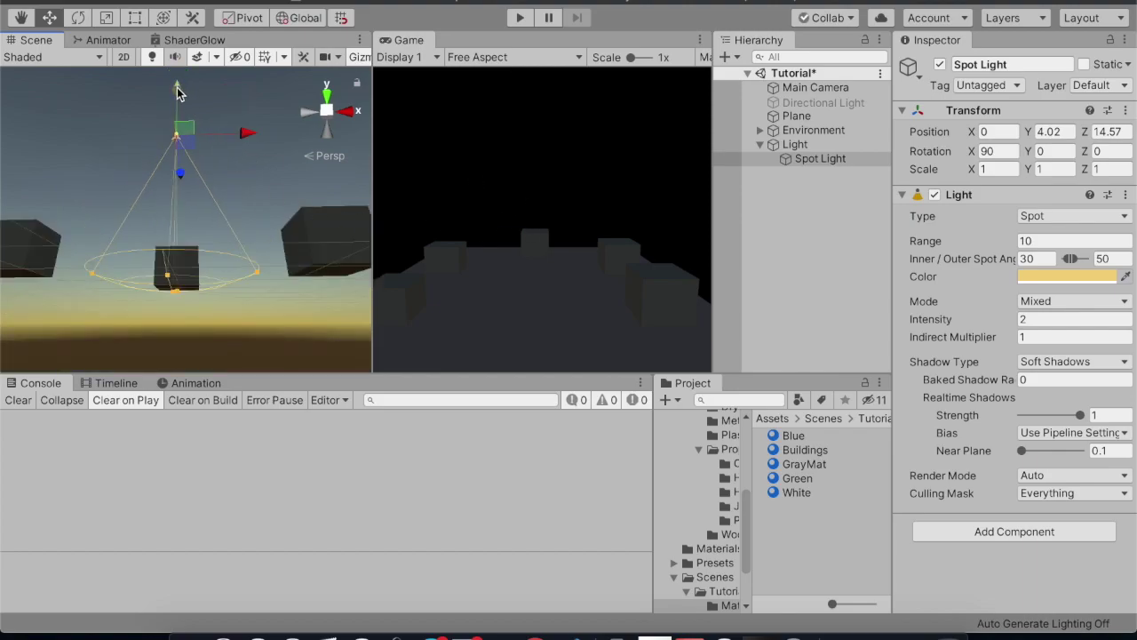
Lower the spot light to Y 1.9 and raise its intensity to 28.5.
{"action": "left_click_drag", "start_coordinate": [178, 91], "coordinate": [178, 116]}
{"action": "middle_click_drag", "start_coordinate": [178, 116], "coordinate": [131, 206]}
{"action": "left_click_drag", "start_coordinate": [189, 164], "coordinate": [189, 155]}
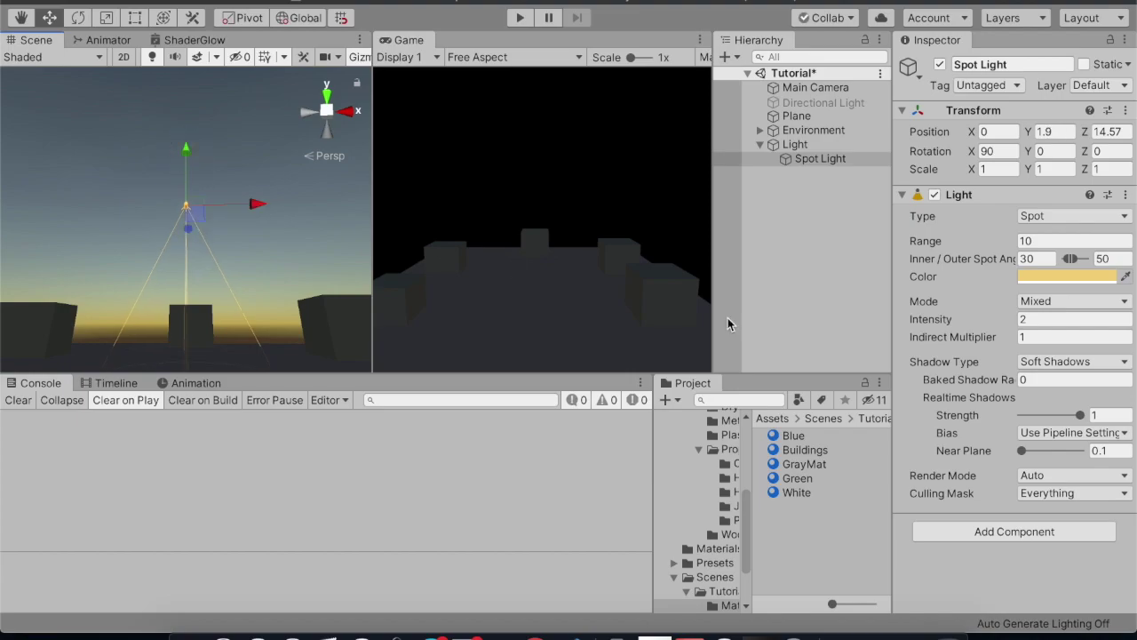
{"action": "mouse_move", "coordinate": [1006, 330]}
{"action": "left_mouse_down"}
{"action": "mouse_move", "coordinate": [1077, 326]}
{"action": "mouse_move", "coordinate": [384, 271]}
{"action": "left_mouse_up"}
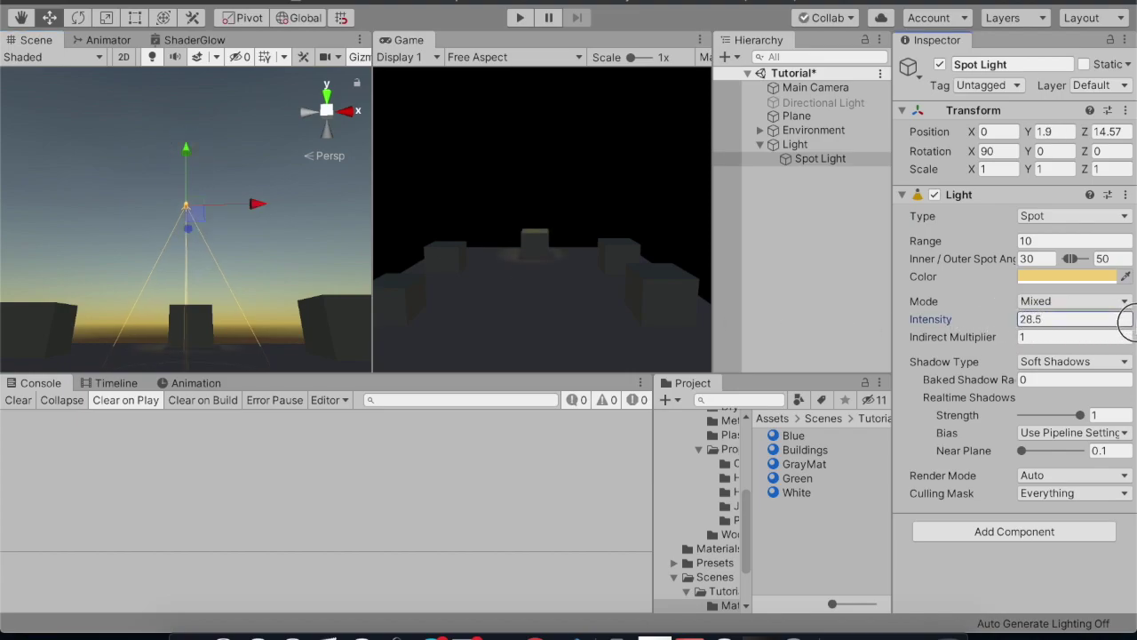
Set the spot light's intensity to 40.48.
{"action": "right_click_drag", "start_coordinate": [89, 243], "coordinate": [97, 267], "text": "alt"}
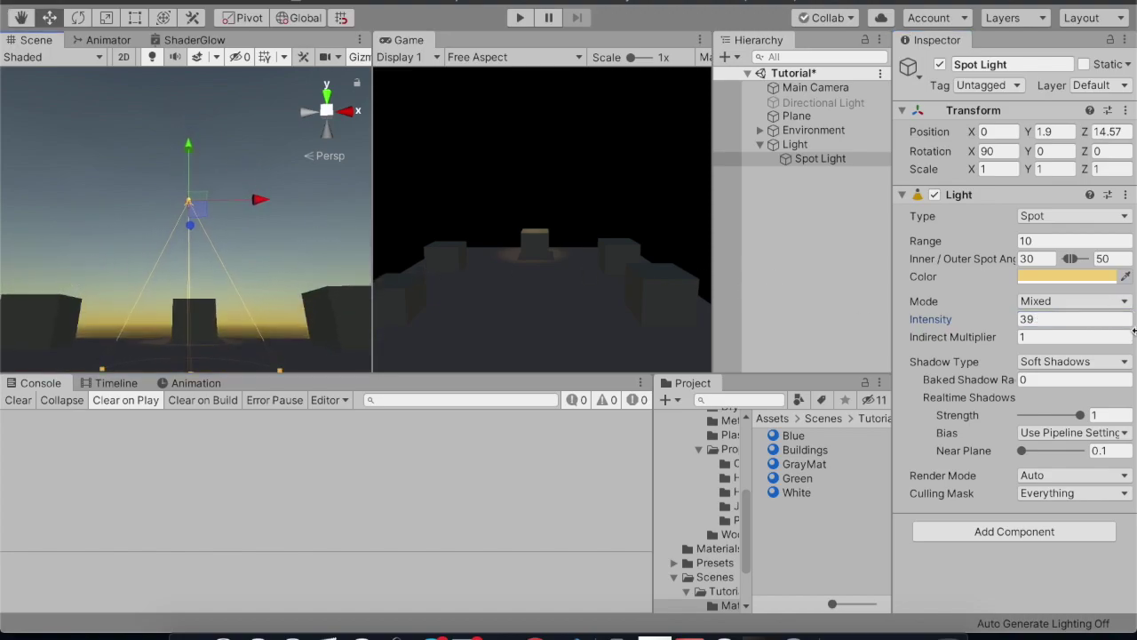
{"action": "left_click", "coordinate": [1031, 320]}
{"action": "type", "text": "40"}
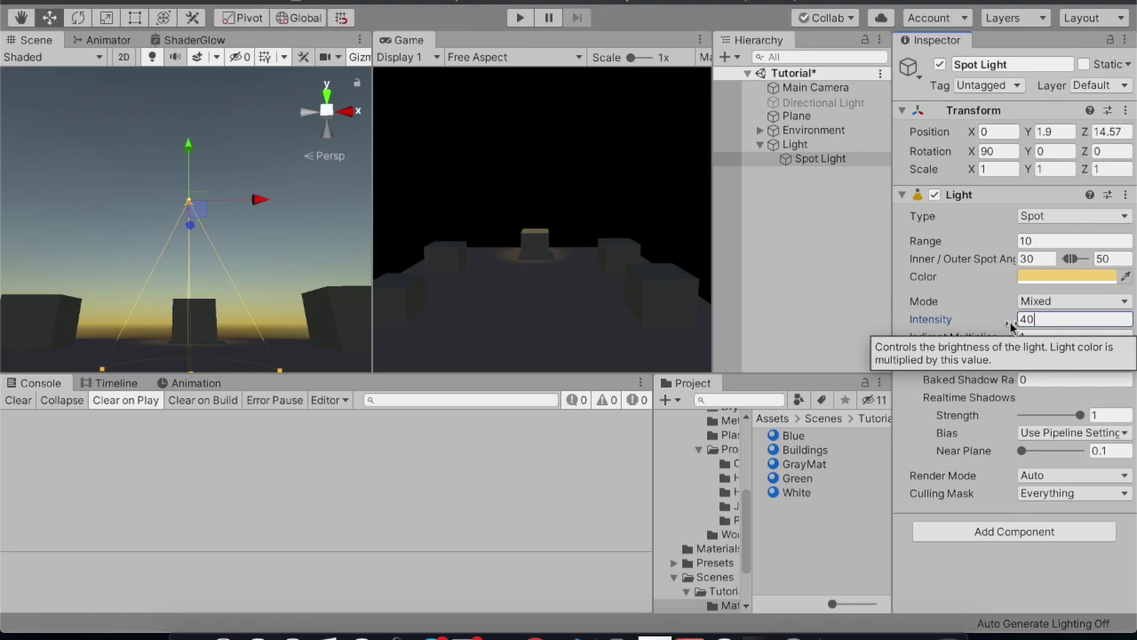
{"action": "left_click_drag", "start_coordinate": [1011, 327], "coordinate": [1020, 327]}
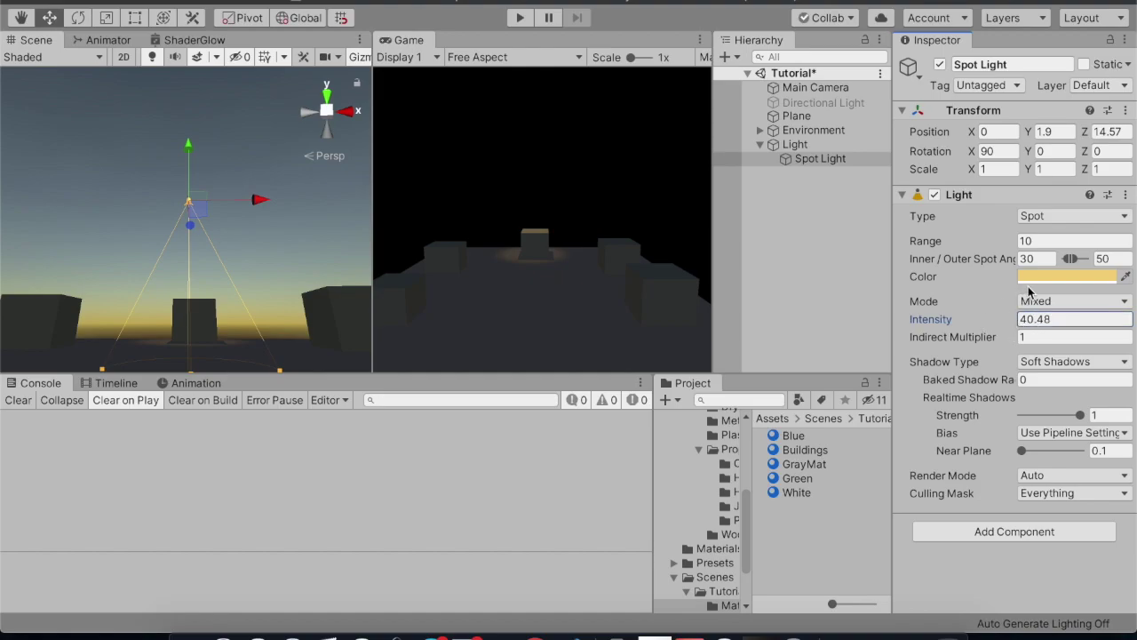
Change the spot light colour to pale yellow F6F083 and duplicate it as Spot Light (1).
{"action": "left_click", "coordinate": [1022, 278]}
{"action": "left_click_drag", "start_coordinate": [847, 162], "coordinate": [829, 140]}
{"action": "left_click", "coordinate": [778, 171]}
{"action": "left_click_drag", "start_coordinate": [774, 171], "coordinate": [779, 169]}
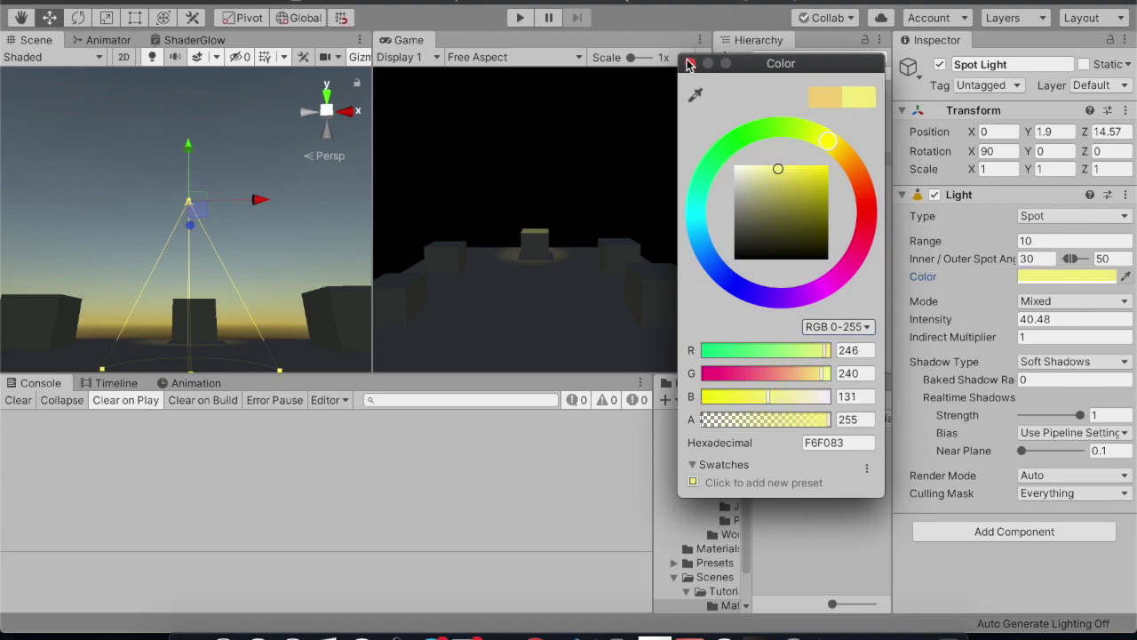
{"action": "left_click", "coordinate": [690, 64]}
{"action": "left_click", "coordinate": [821, 161]}
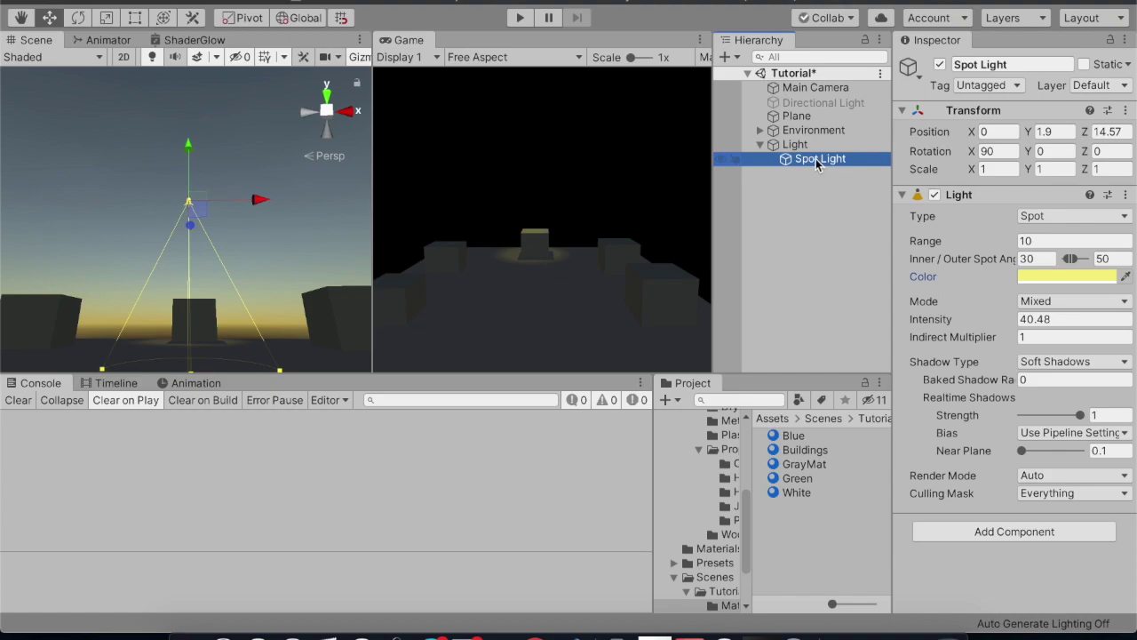
{"action": "key", "text": "ctrl+d"}
In top view, move Spot Light (1) over the upper-right cube.
{"action": "left_click", "coordinate": [327, 93]}
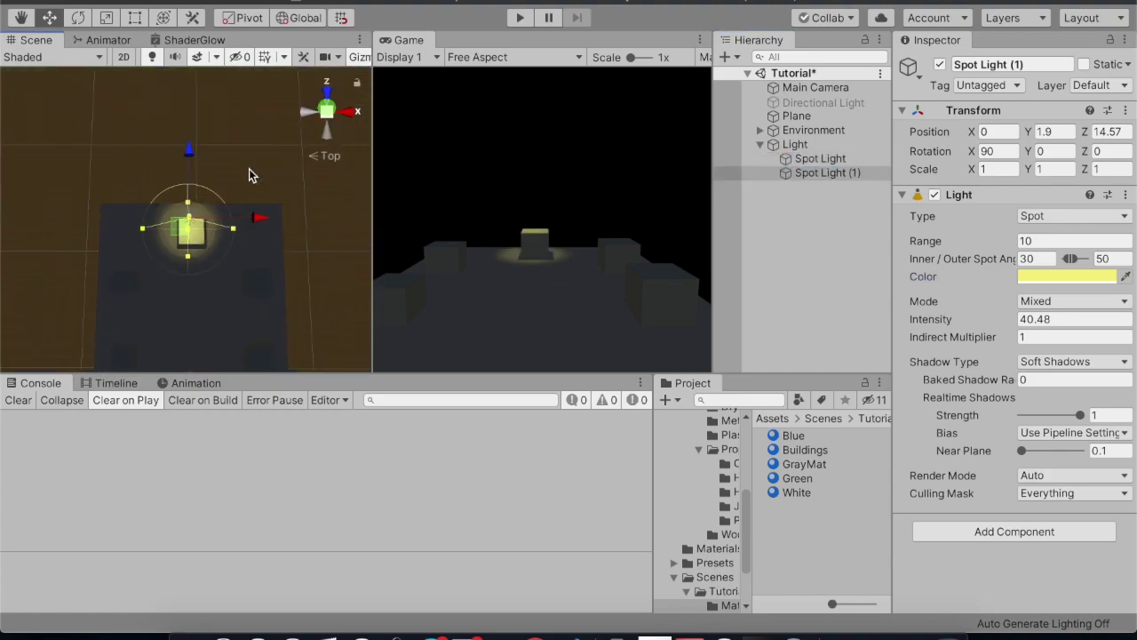
{"action": "left_click_drag", "start_coordinate": [258, 218], "coordinate": [318, 219]}
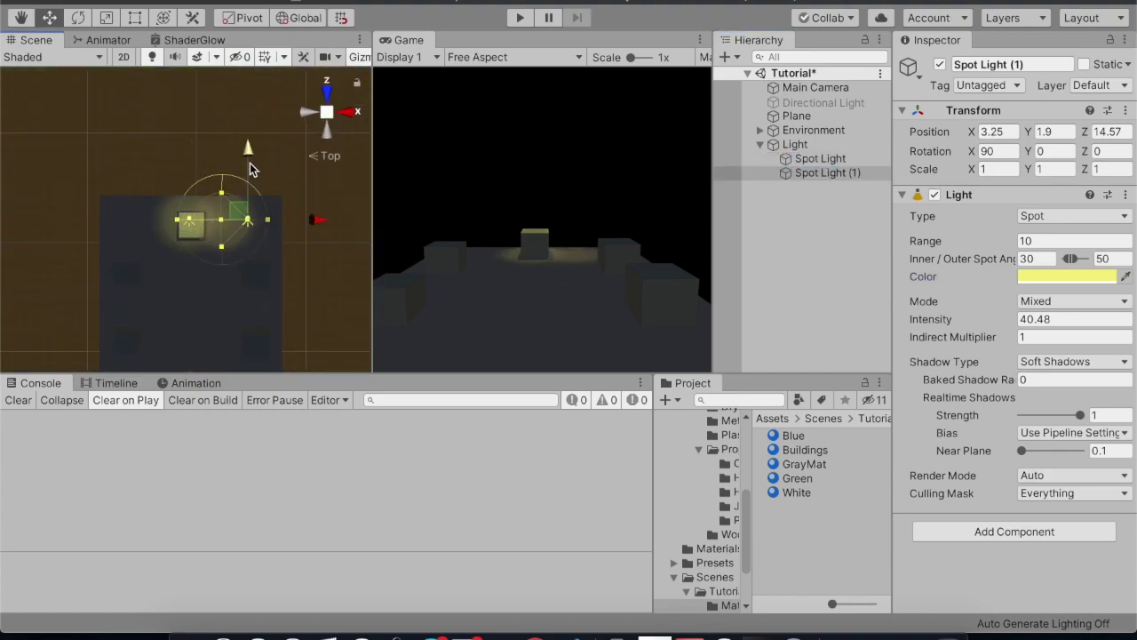
{"action": "left_click_drag", "start_coordinate": [250, 163], "coordinate": [252, 207]}
{"action": "left_click_drag", "start_coordinate": [309, 264], "coordinate": [336, 271]}
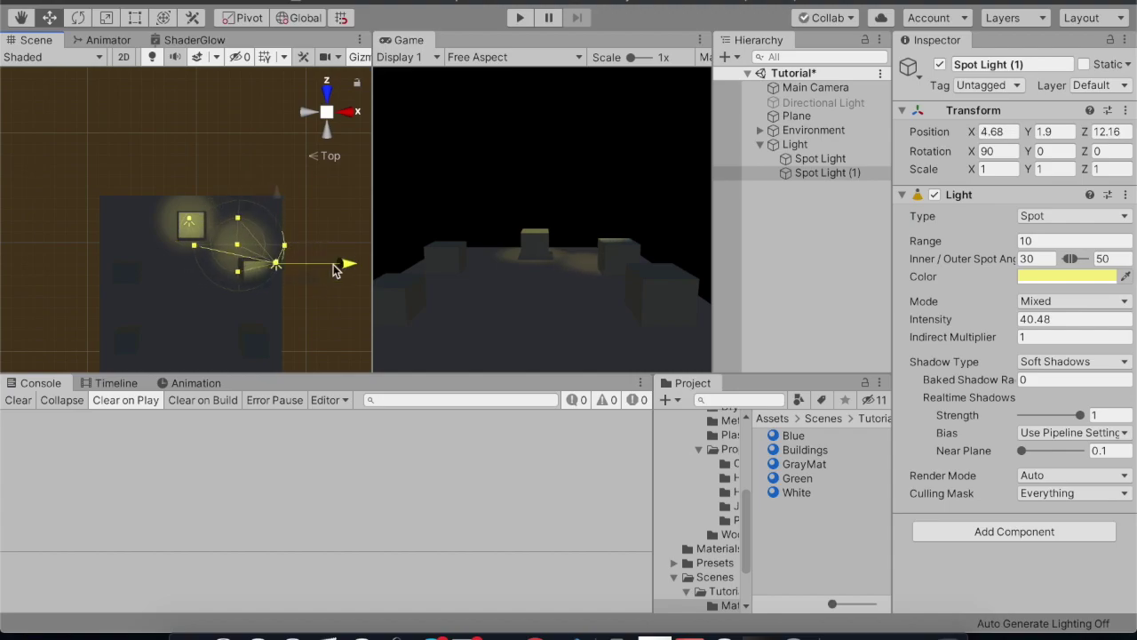
{"action": "left_click_drag", "start_coordinate": [273, 192], "coordinate": [277, 213]}
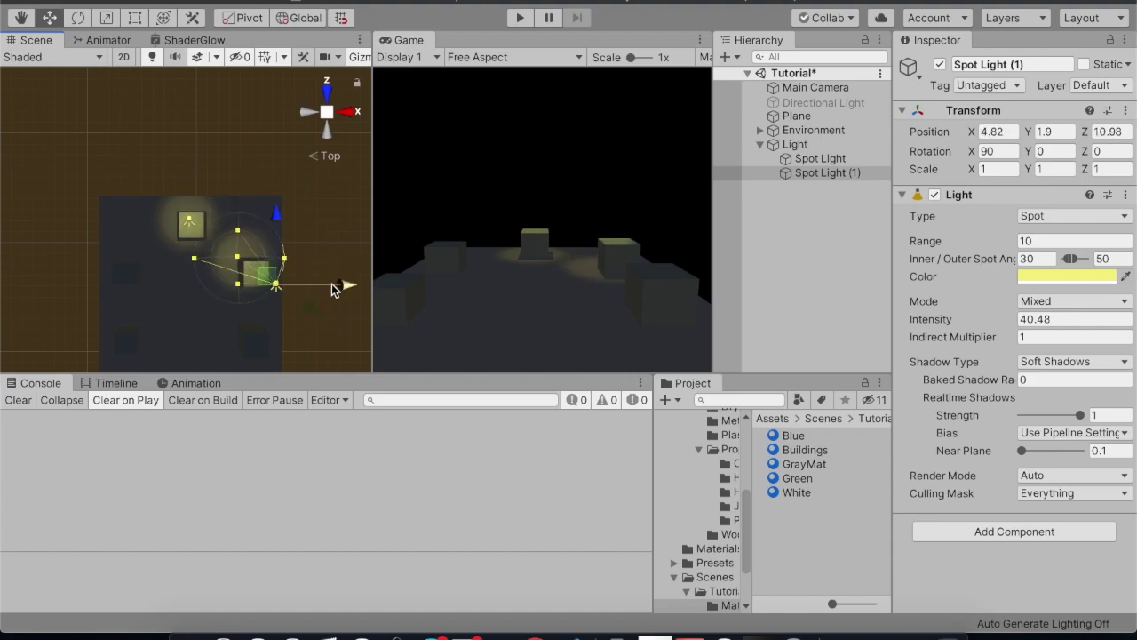
{"action": "left_click_drag", "start_coordinate": [335, 289], "coordinate": [340, 285]}
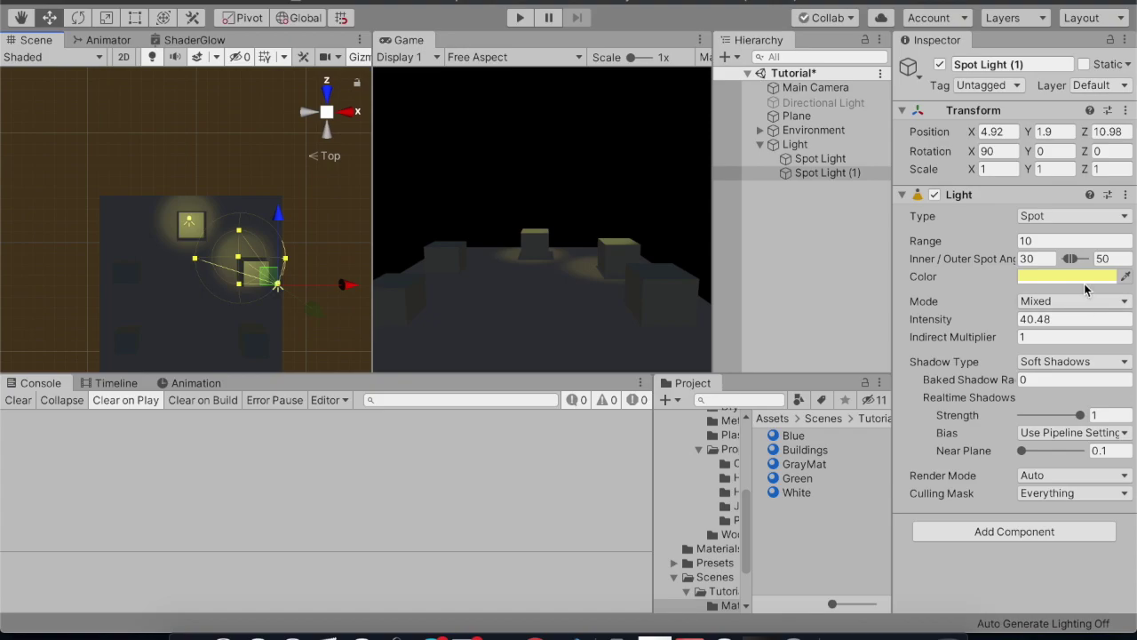
Colour Spot Light (1) red (E34450).
{"action": "left_click", "coordinate": [1068, 277]}
{"action": "left_click", "coordinate": [859, 177]}
{"action": "mouse_move", "coordinate": [810, 190]}
{"action": "left_mouse_down"}
{"action": "mouse_move", "coordinate": [865, 218]}
{"action": "mouse_move", "coordinate": [798, 179]}
{"action": "left_mouse_up"}
{"action": "left_click", "coordinate": [690, 64]}
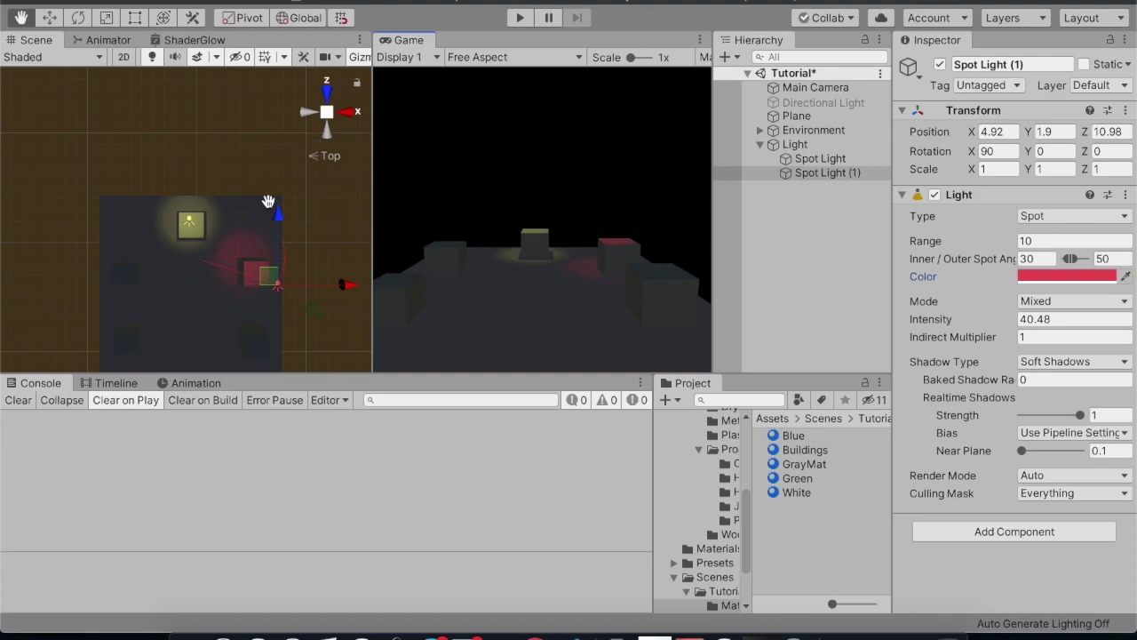
Fine-tune Spot Light (1)'s position to X 5.71, Z 10.49.
{"action": "mouse_move", "coordinate": [236, 204]}
{"action": "middle_mouse_down"}
{"action": "mouse_move", "coordinate": [126, 82]}
{"action": "mouse_move", "coordinate": [126, 65]}
{"action": "middle_mouse_up"}
{"action": "left_click_drag", "start_coordinate": [210, 147], "coordinate": [231, 152]}
{"action": "left_click_drag", "start_coordinate": [166, 87], "coordinate": [166, 98]}
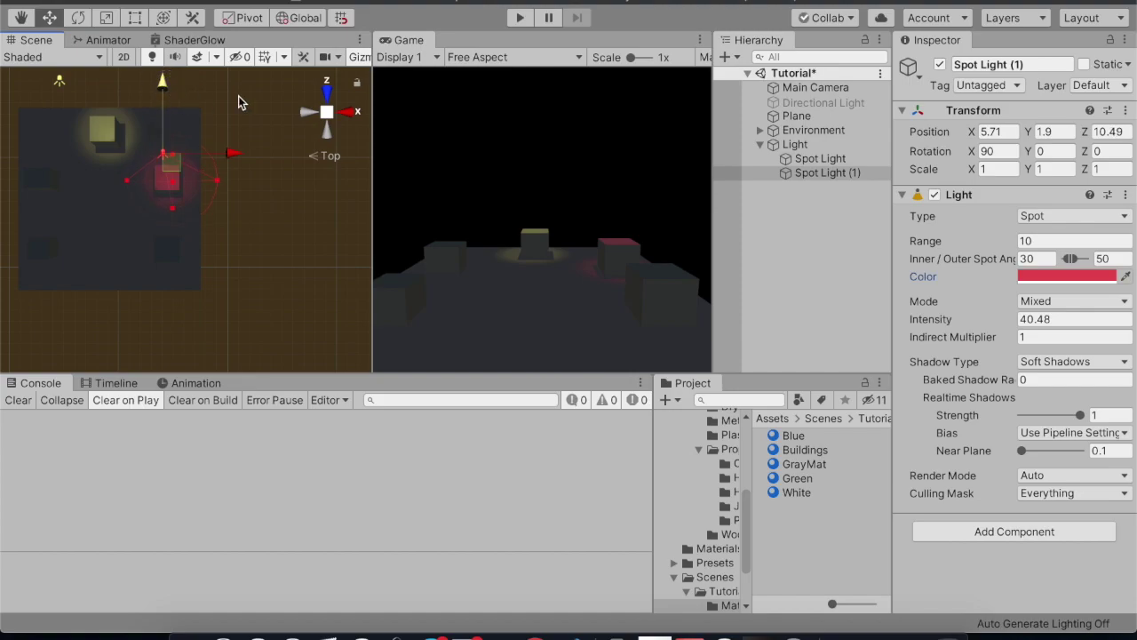
{"action": "left_click", "coordinate": [880, 185]}
Duplicate the red light and move the copy to Z 5.13 over the lower-right cube.
{"action": "left_click", "coordinate": [866, 175]}
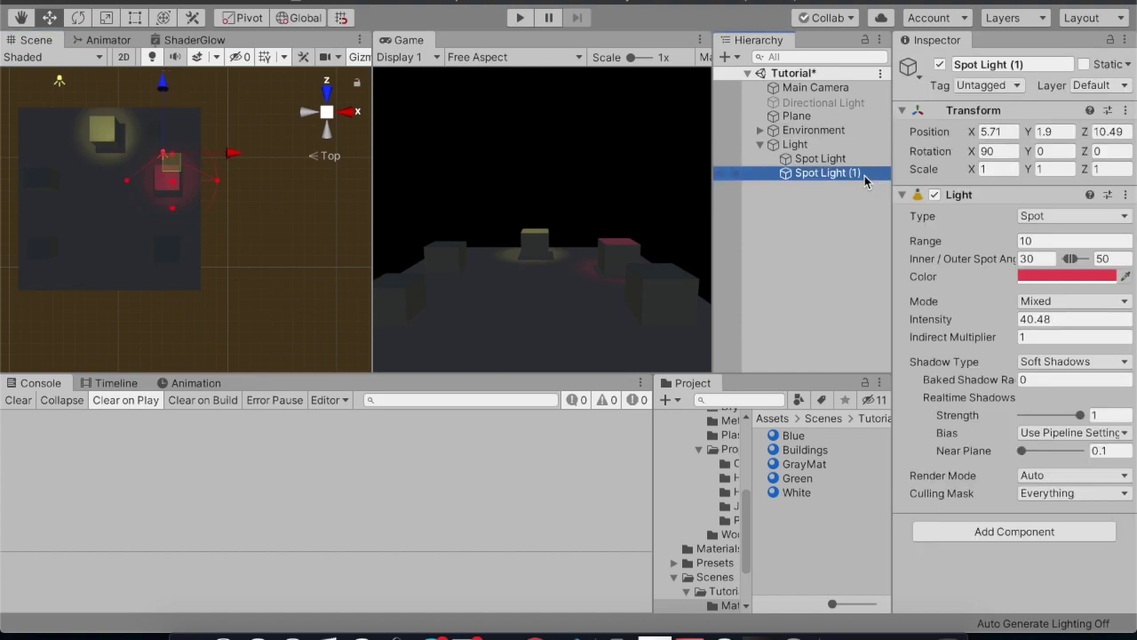
{"action": "key", "text": "ctrl+d"}
{"action": "left_click_drag", "start_coordinate": [162, 85], "coordinate": [164, 188]}
Colour Spot Light (2) pale green (95F1BD) and duplicate it.
{"action": "left_click", "coordinate": [1066, 277]}
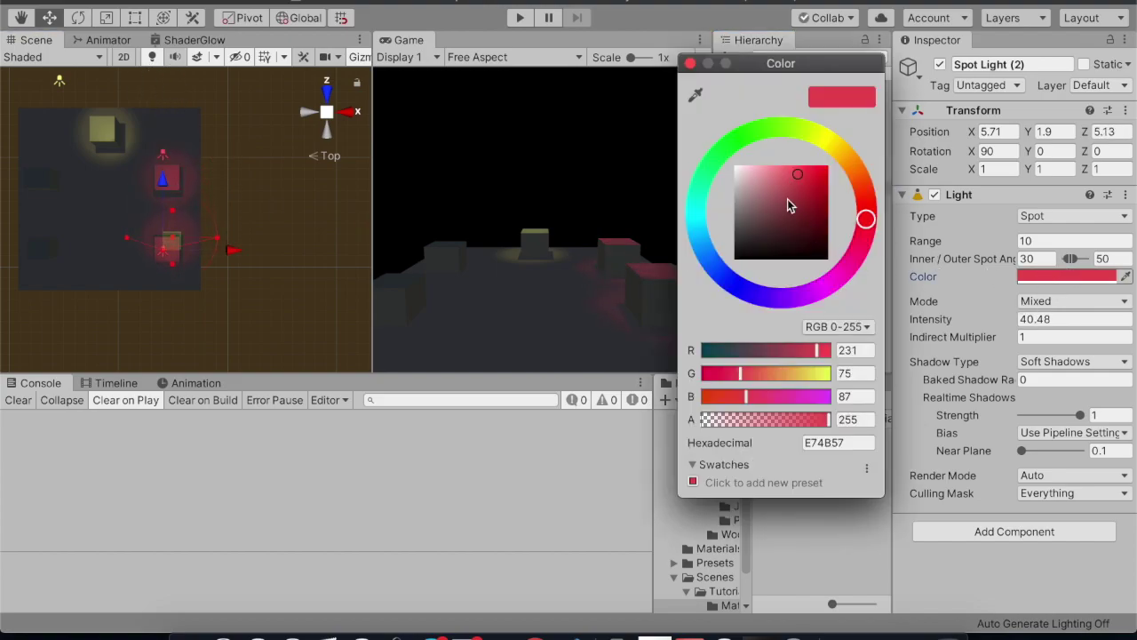
{"action": "left_click_drag", "start_coordinate": [845, 153], "coordinate": [829, 143]}
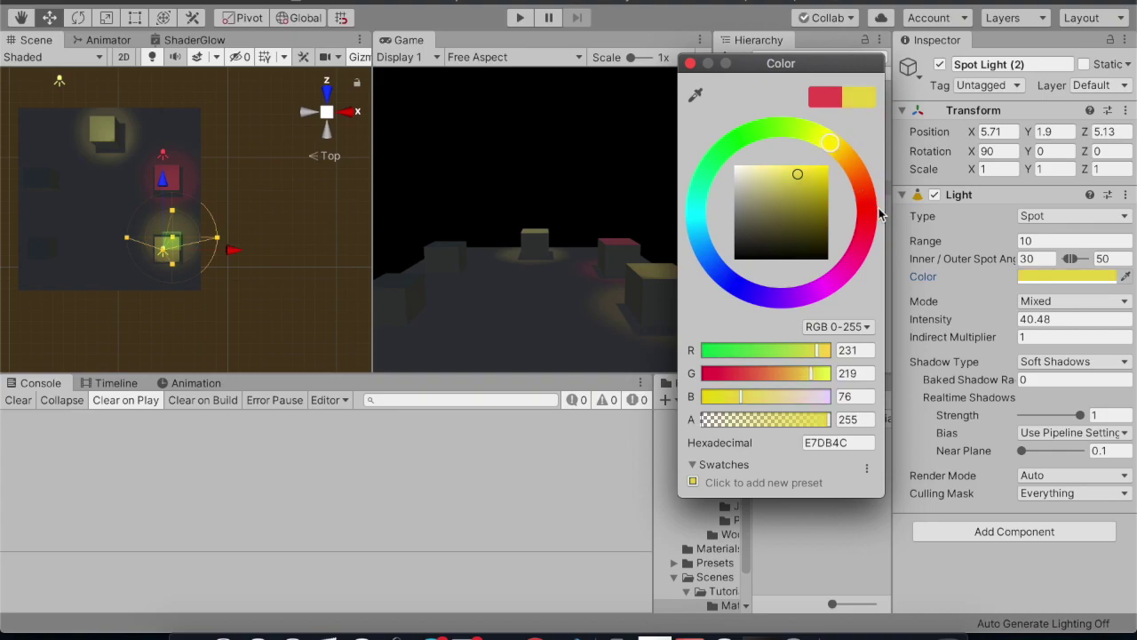
{"action": "left_click", "coordinate": [842, 294]}
{"action": "left_click", "coordinate": [720, 178]}
{"action": "left_click_drag", "start_coordinate": [756, 178], "coordinate": [783, 135]}
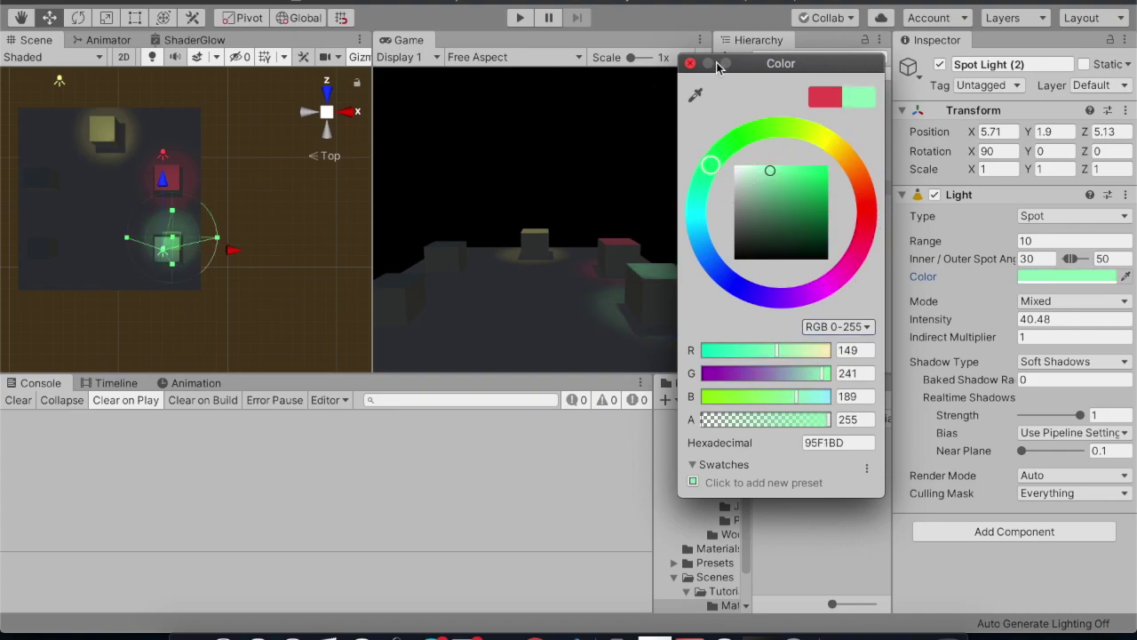
{"action": "left_click", "coordinate": [691, 64]}
{"action": "left_click", "coordinate": [830, 193]}
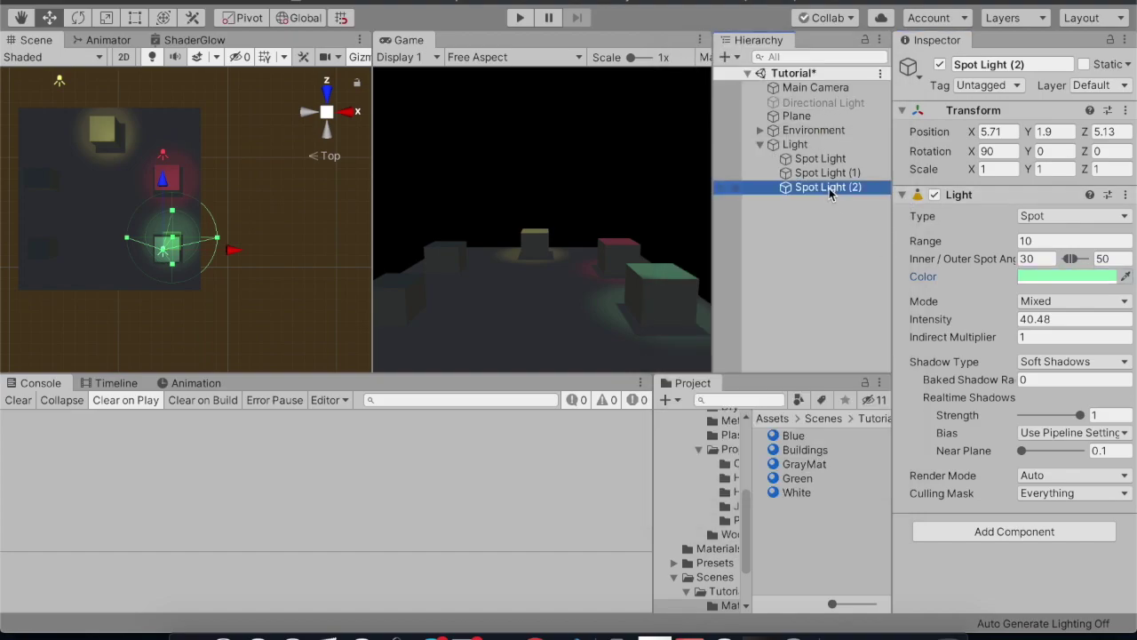
{"action": "key", "text": "ctrl+d"}
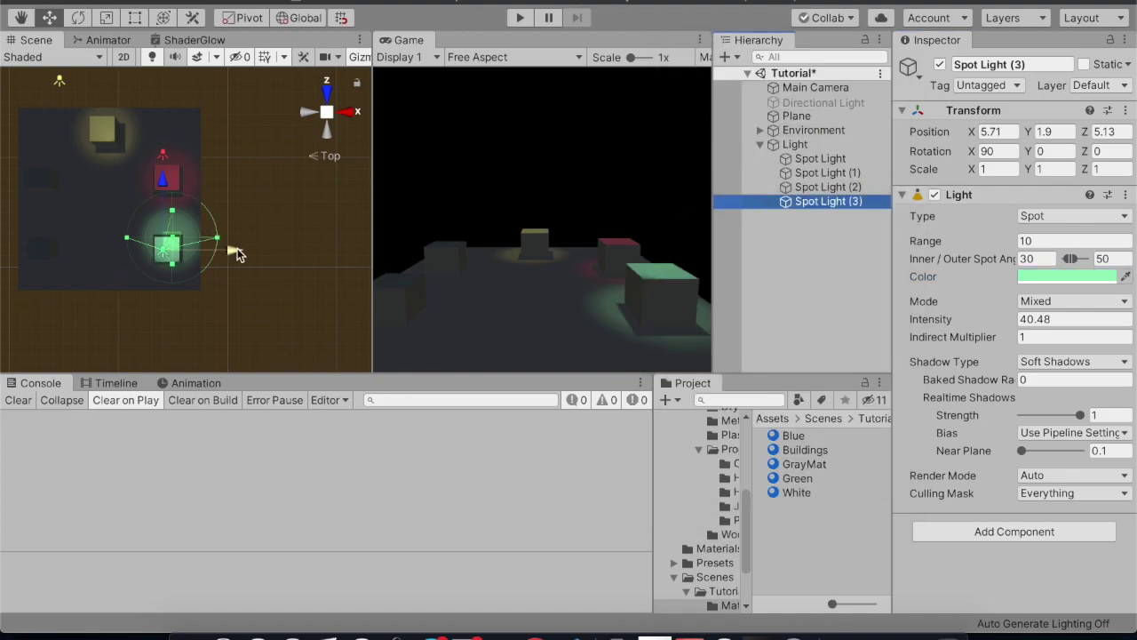
Move Spot Light (3) to the left side of the floor at X -5.06, Z 4.44.
{"action": "left_click_drag", "start_coordinate": [167, 249], "coordinate": [42, 252]}
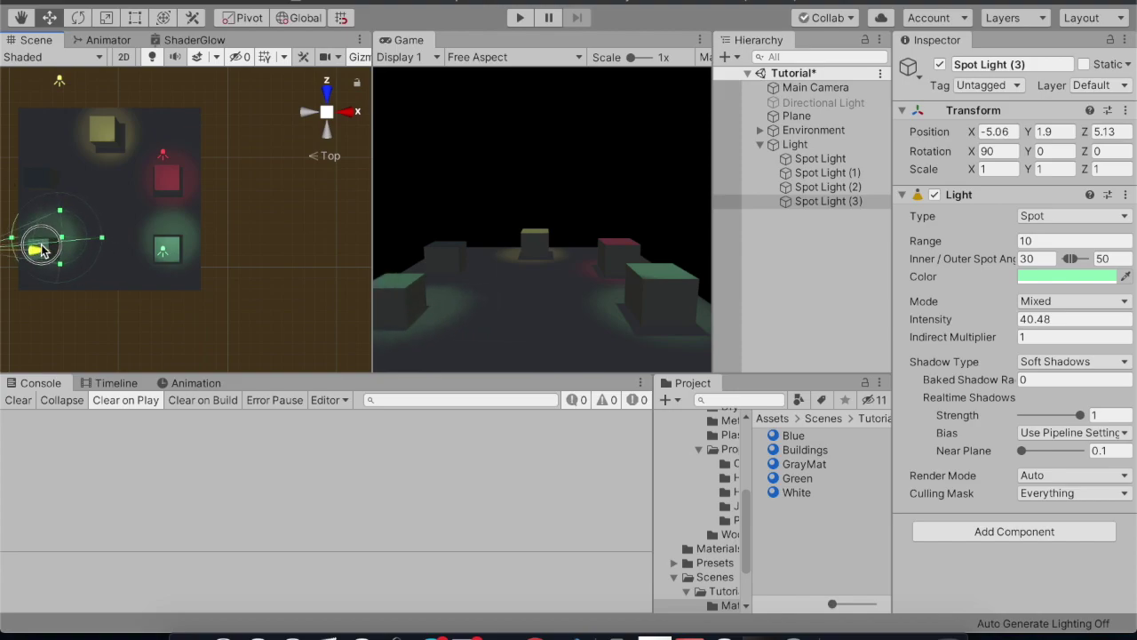
{"action": "left_click_drag", "start_coordinate": [42, 250], "coordinate": [25, 248]}
{"action": "key", "text": "q"}
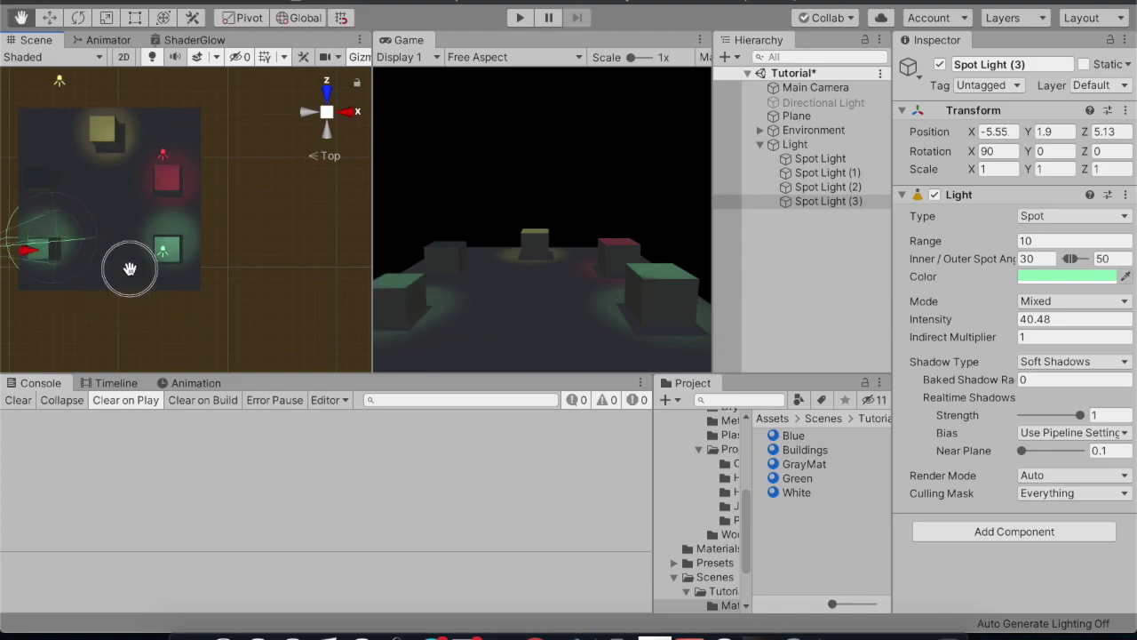
{"action": "left_click_drag", "start_coordinate": [99, 278], "coordinate": [236, 258]}
{"action": "key", "text": "w"}
{"action": "left_click_drag", "start_coordinate": [178, 147], "coordinate": [178, 165]}
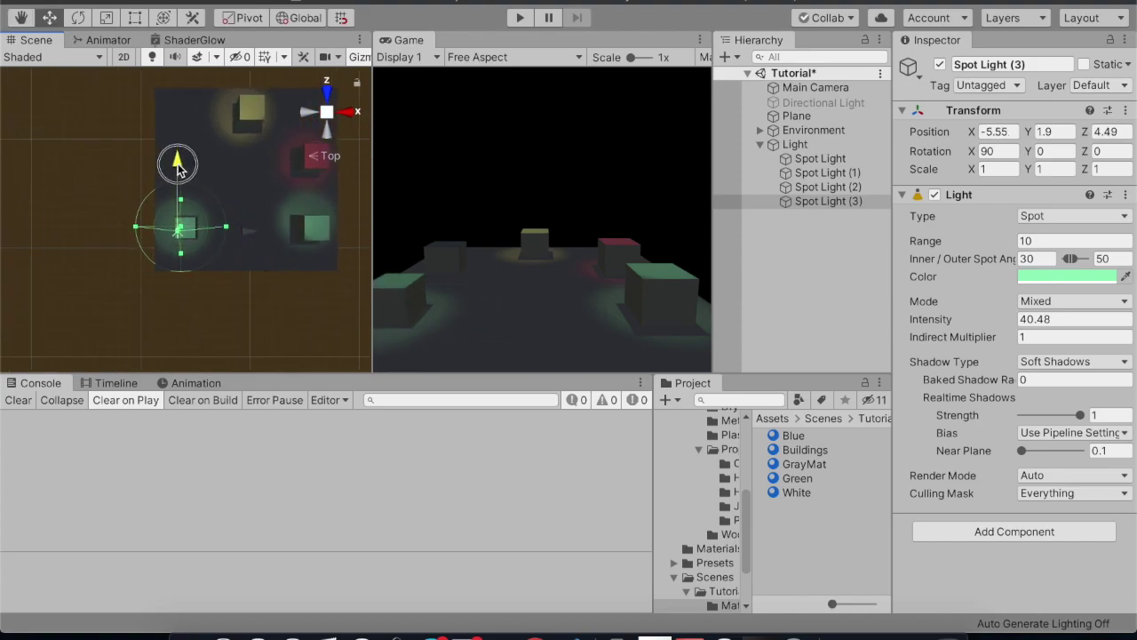
{"action": "left_click_drag", "start_coordinate": [249, 234], "coordinate": [259, 234]}
Colour Spot Light (3) pink (FF86D7).
{"action": "left_click", "coordinate": [1062, 277]}
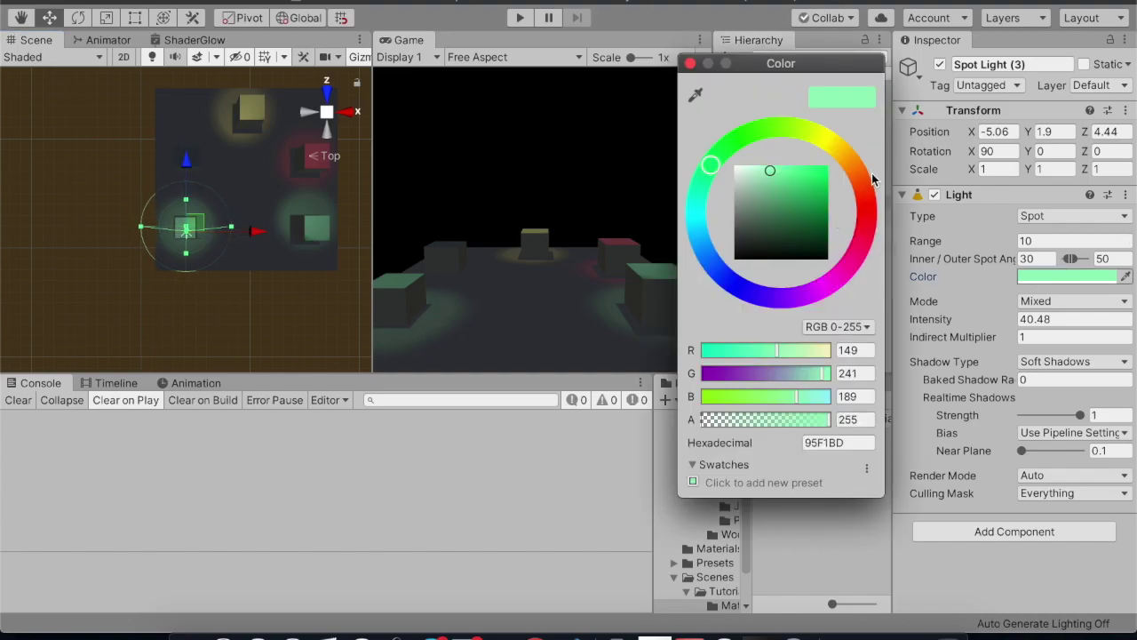
{"action": "left_click", "coordinate": [852, 264]}
{"action": "left_click_drag", "start_coordinate": [807, 182], "coordinate": [772, 175]}
{"action": "left_click_drag", "start_coordinate": [776, 176], "coordinate": [840, 178]}
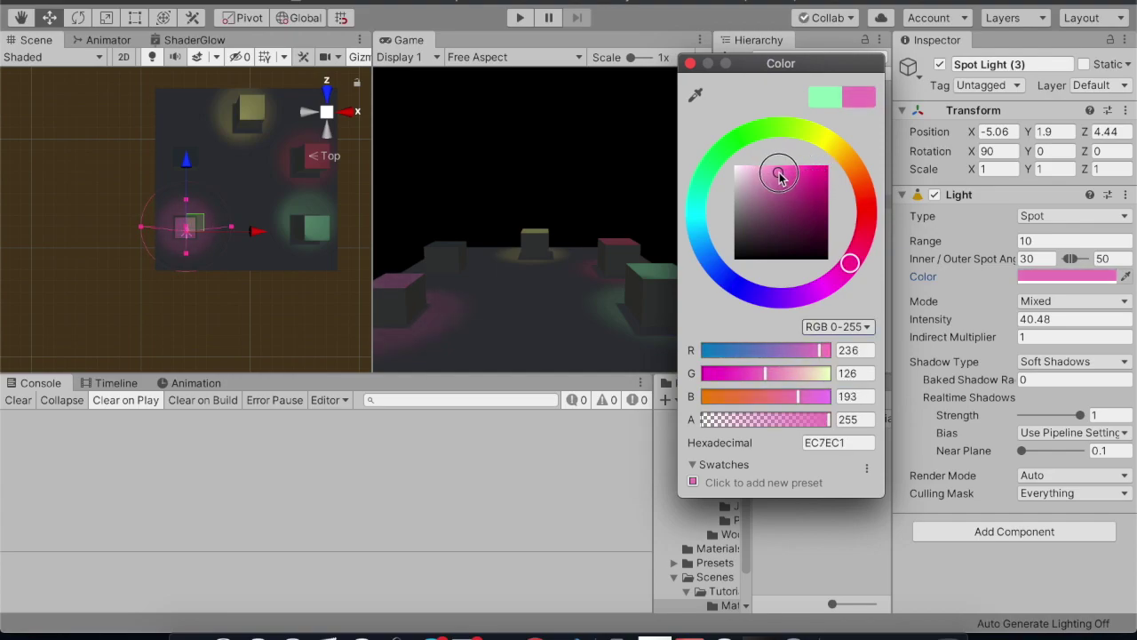
{"action": "mouse_move", "coordinate": [853, 185]}
{"action": "left_mouse_down"}
{"action": "mouse_move", "coordinate": [852, 166]}
{"action": "mouse_move", "coordinate": [787, 173]}
{"action": "left_mouse_up"}
{"action": "left_click", "coordinate": [809, 180]}
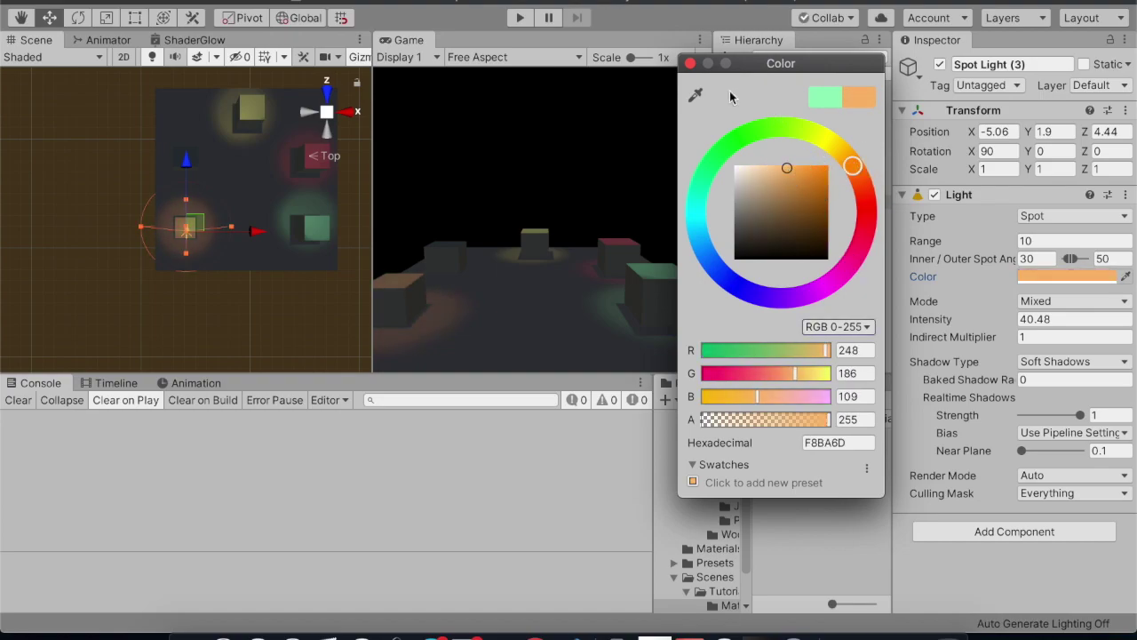
{"action": "left_click_drag", "start_coordinate": [844, 240], "coordinate": [845, 269]}
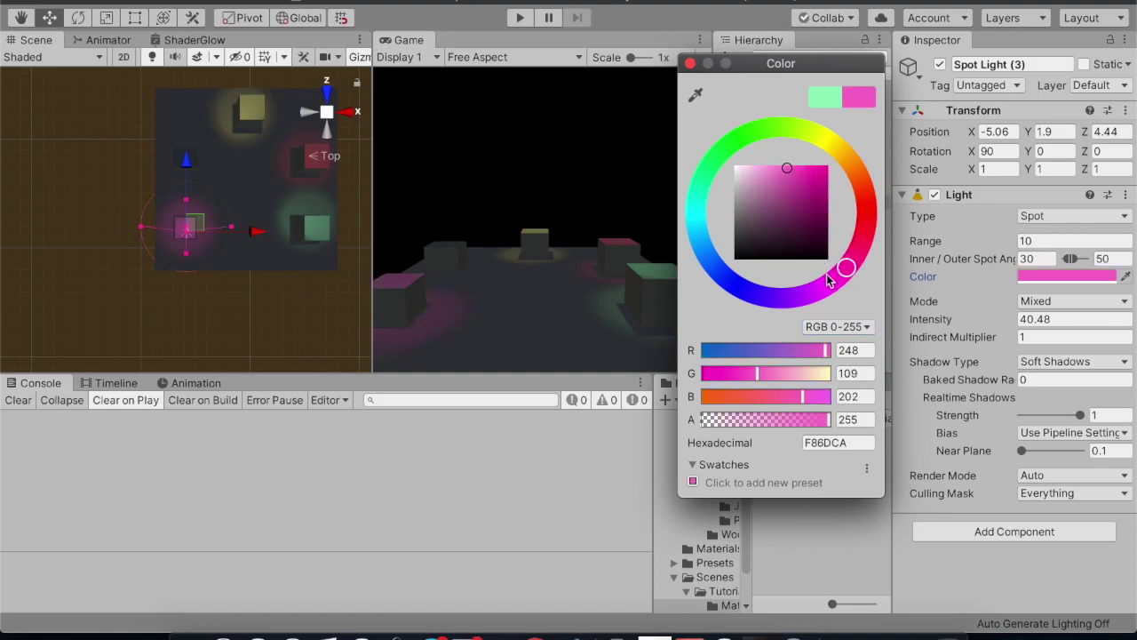
{"action": "left_click_drag", "start_coordinate": [809, 198], "coordinate": [778, 166]}
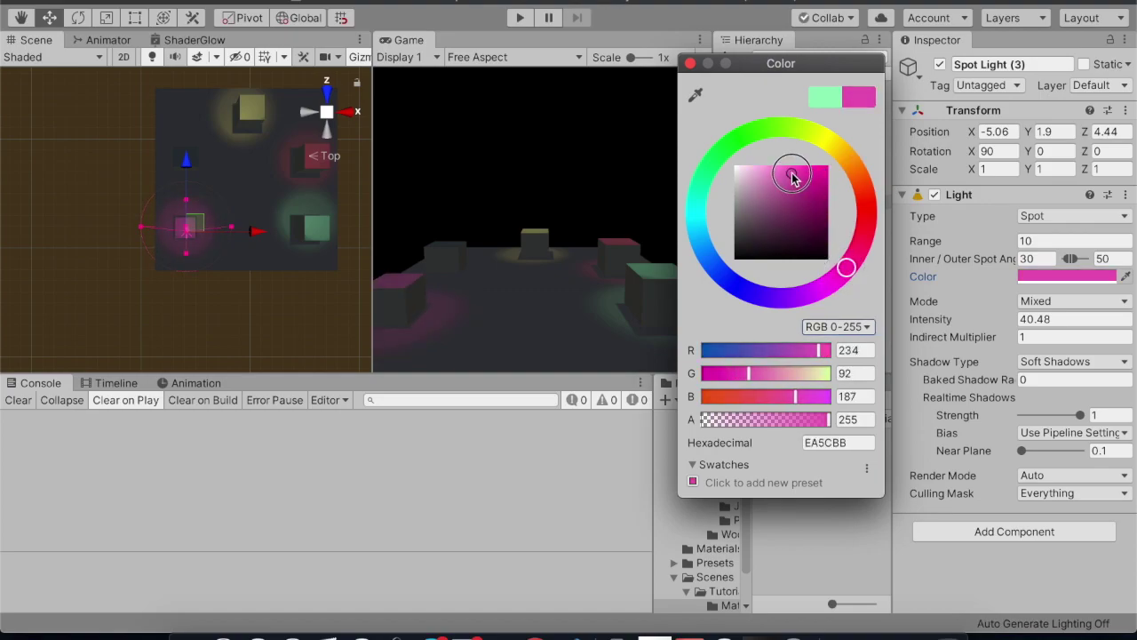
{"action": "left_click", "coordinate": [691, 63]}
{"action": "left_click", "coordinate": [838, 201]}
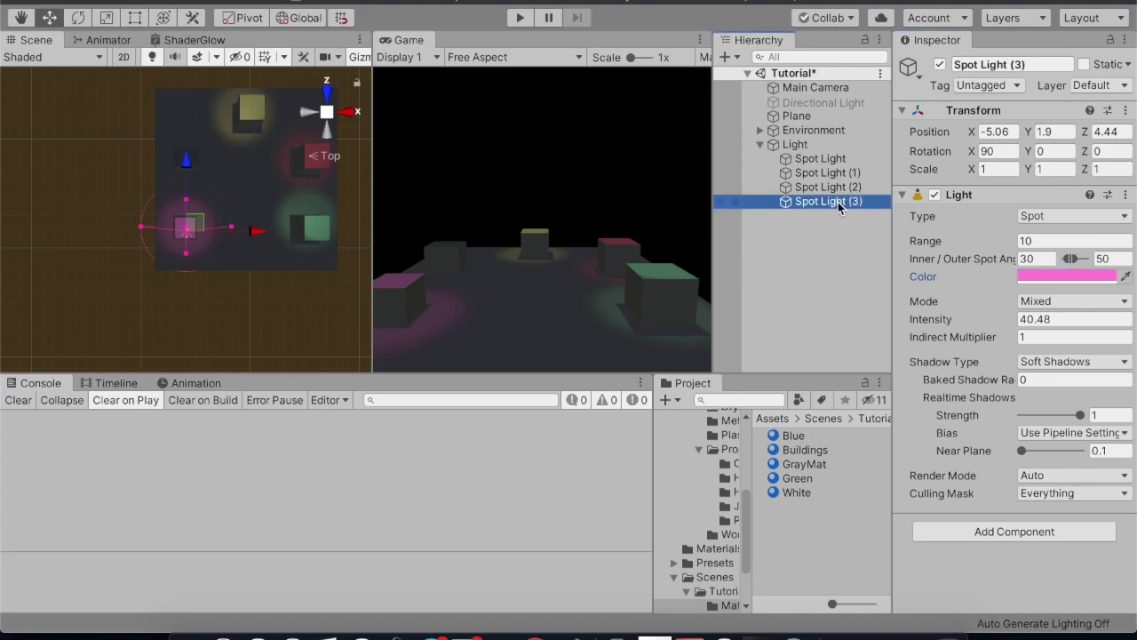
Duplicate the pink light as Spot Light (4) and move it up to Z 10.
{"action": "key", "text": "ctrl+d"}
{"action": "left_click_drag", "start_coordinate": [181, 162], "coordinate": [187, 62]}
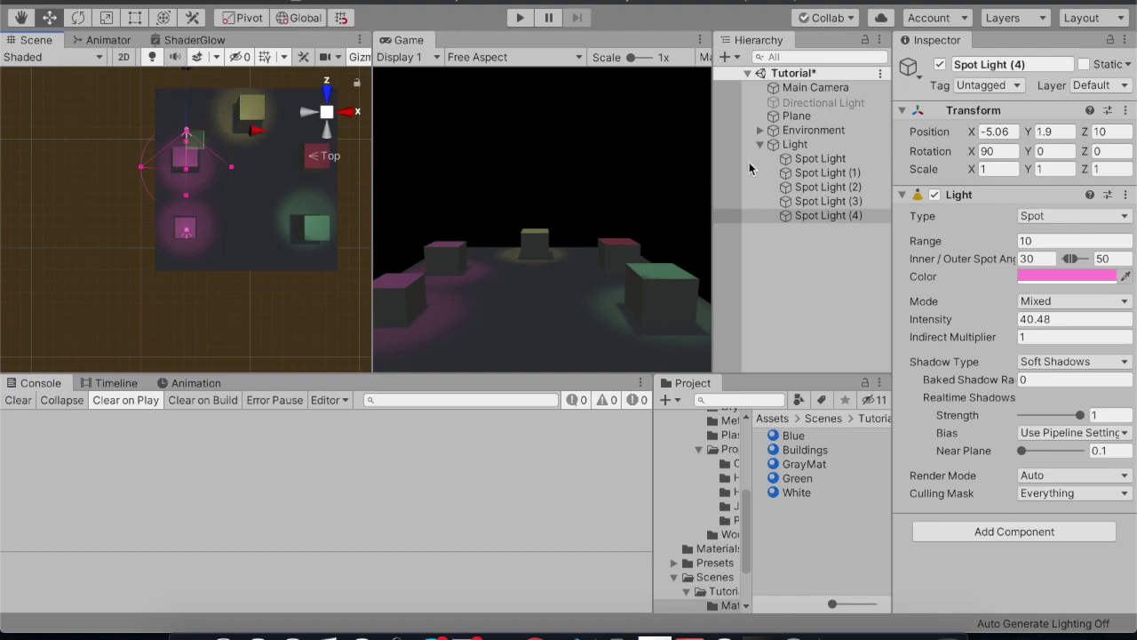
{"action": "left_click", "coordinate": [1067, 276]}
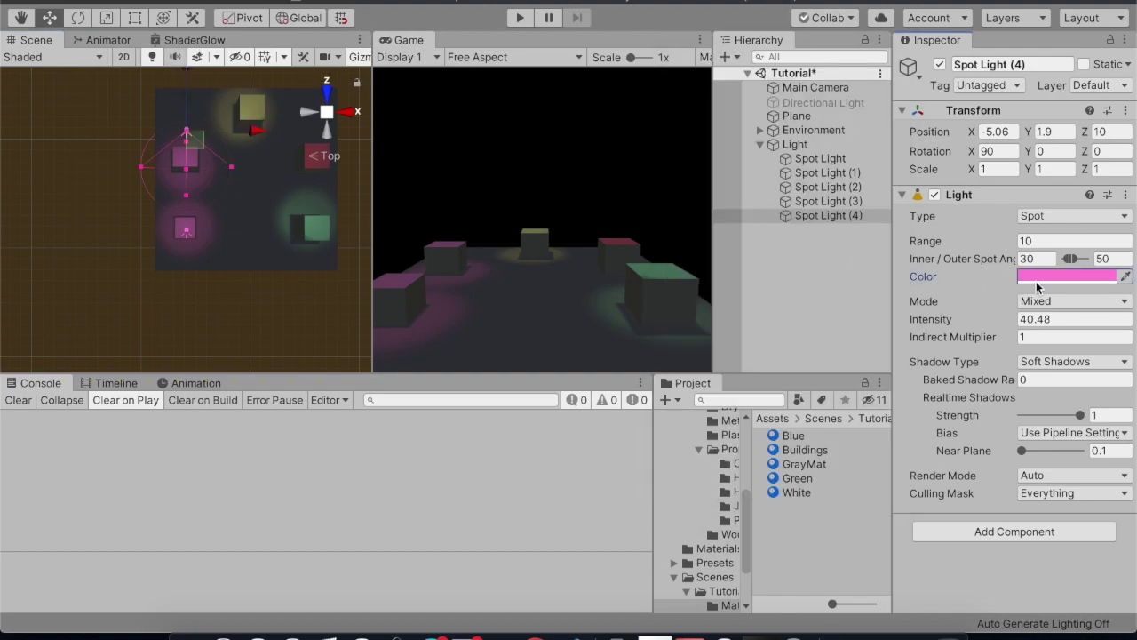
{"action": "left_click", "coordinate": [1048, 278]}
Tint Spot Light (4) pale blue (A0D2FF).
{"action": "left_click", "coordinate": [841, 145]}
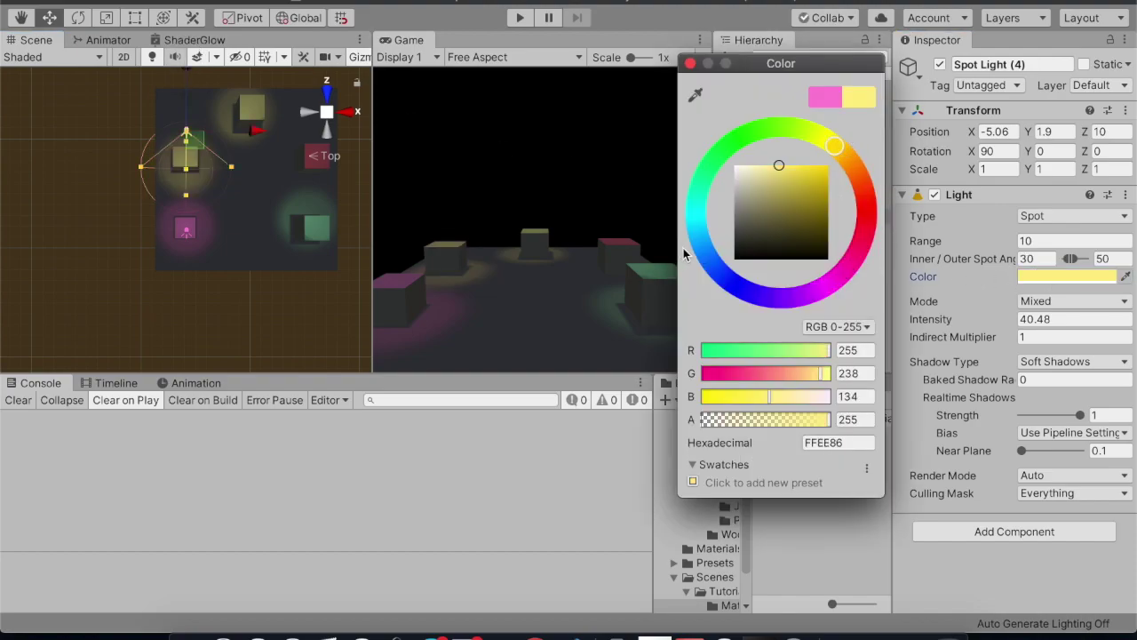
{"action": "left_click", "coordinate": [705, 252]}
{"action": "left_click", "coordinate": [756, 180]}
{"action": "mouse_move", "coordinate": [769, 178]}
{"action": "left_mouse_down"}
{"action": "mouse_move", "coordinate": [826, 177]}
{"action": "mouse_move", "coordinate": [770, 165]}
{"action": "left_mouse_up"}
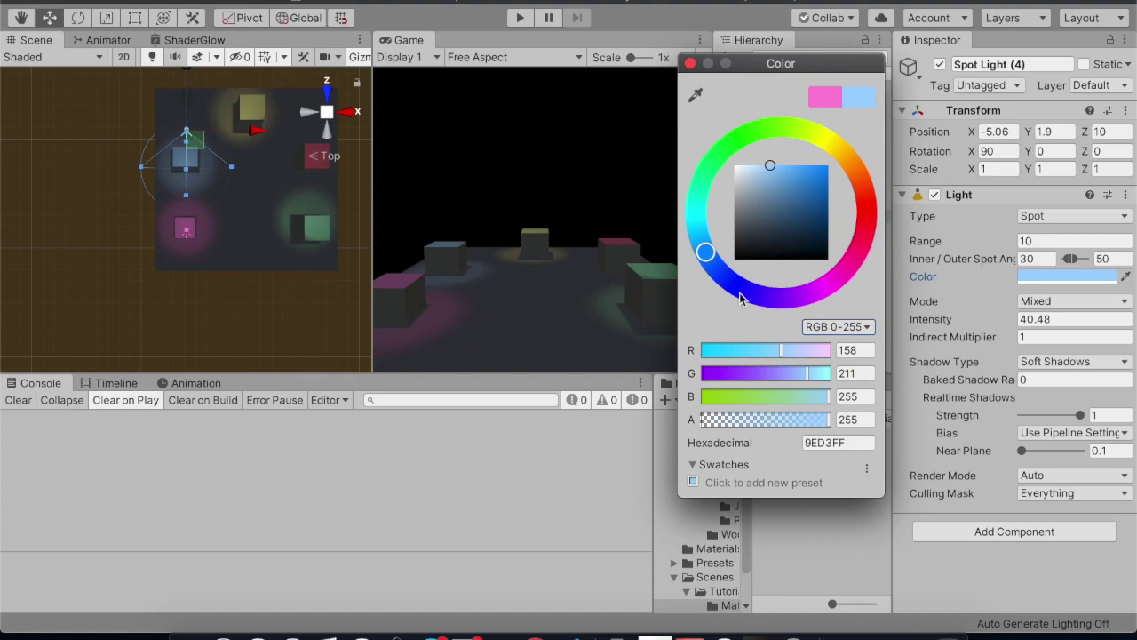
{"action": "left_click", "coordinate": [741, 287]}
{"action": "left_click", "coordinate": [784, 170]}
{"action": "left_click_drag", "start_coordinate": [783, 170], "coordinate": [761, 165]}
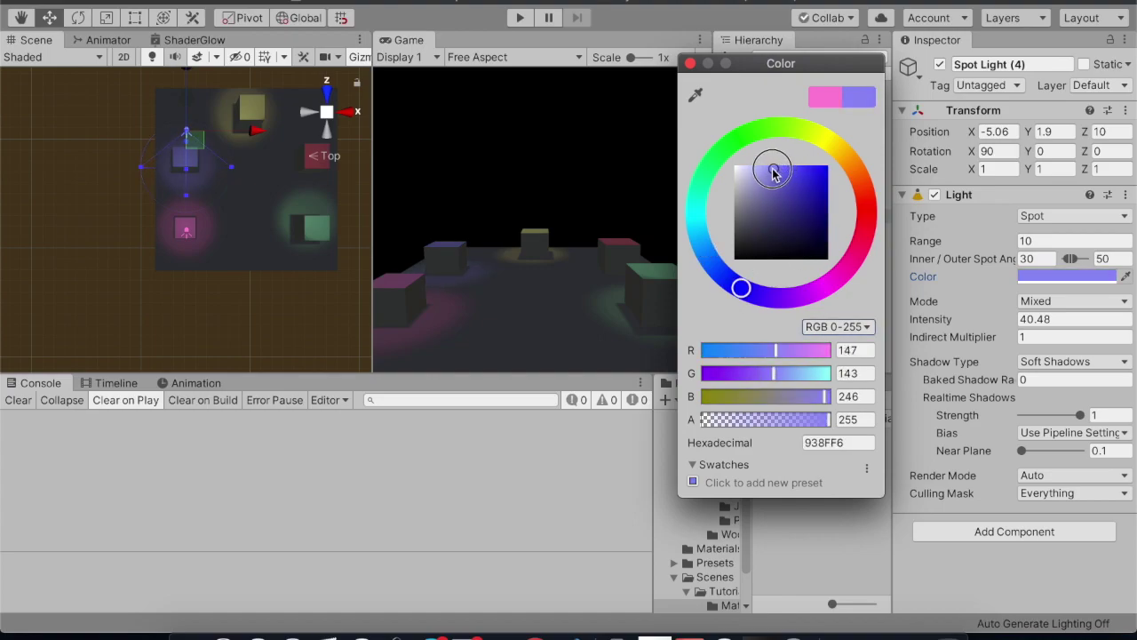
{"action": "left_click_drag", "start_coordinate": [739, 288], "coordinate": [706, 254]}
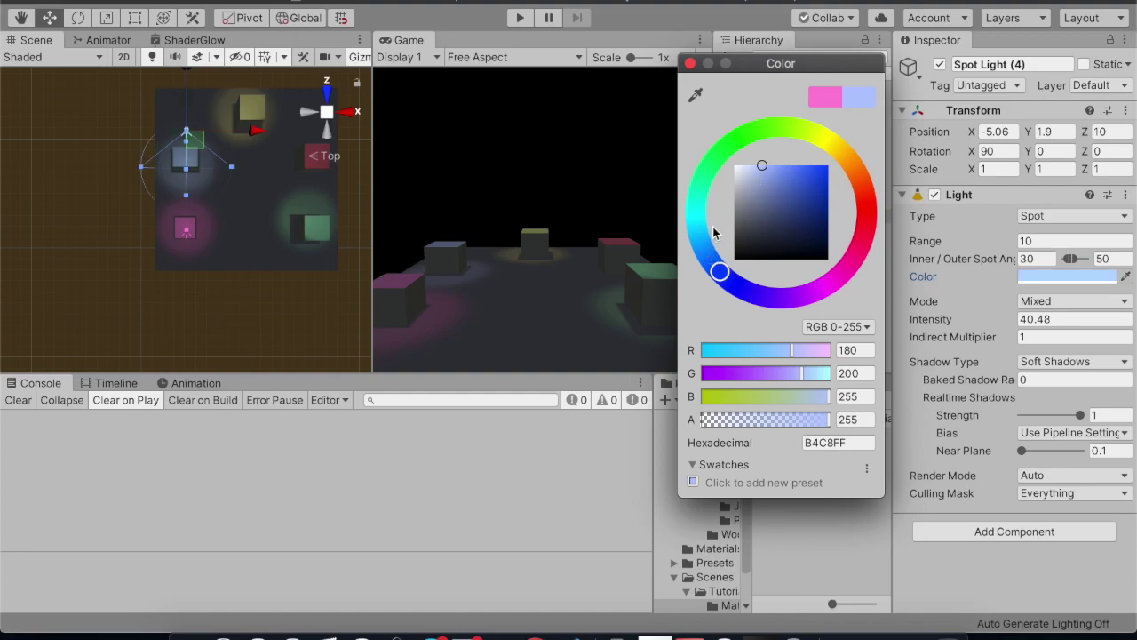
{"action": "left_click", "coordinate": [775, 169]}
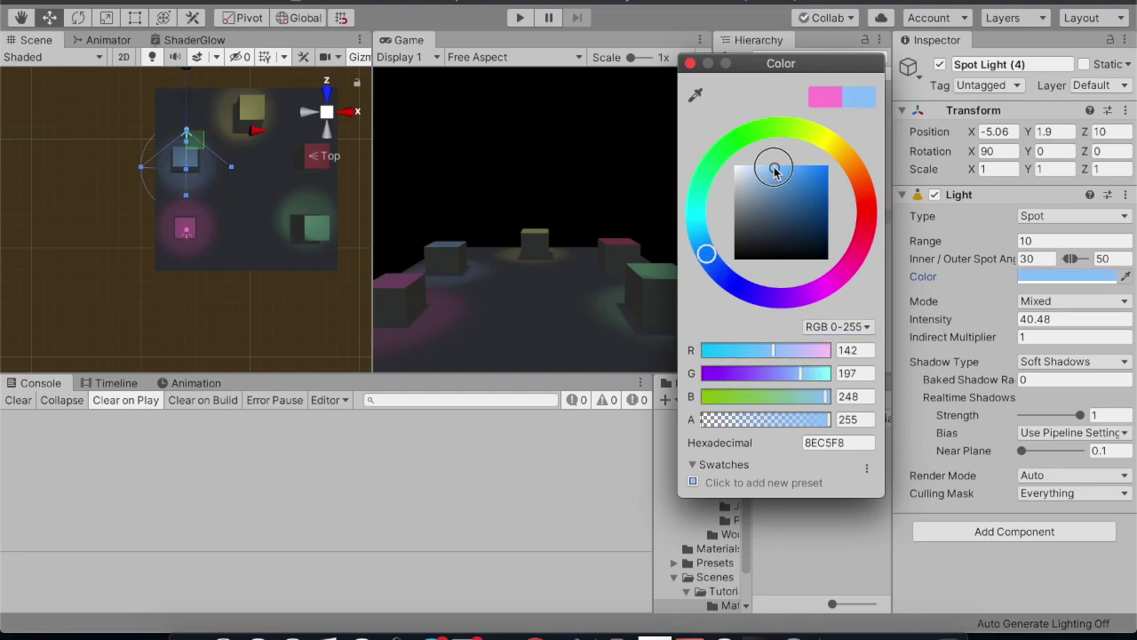
{"action": "left_click", "coordinate": [690, 64]}
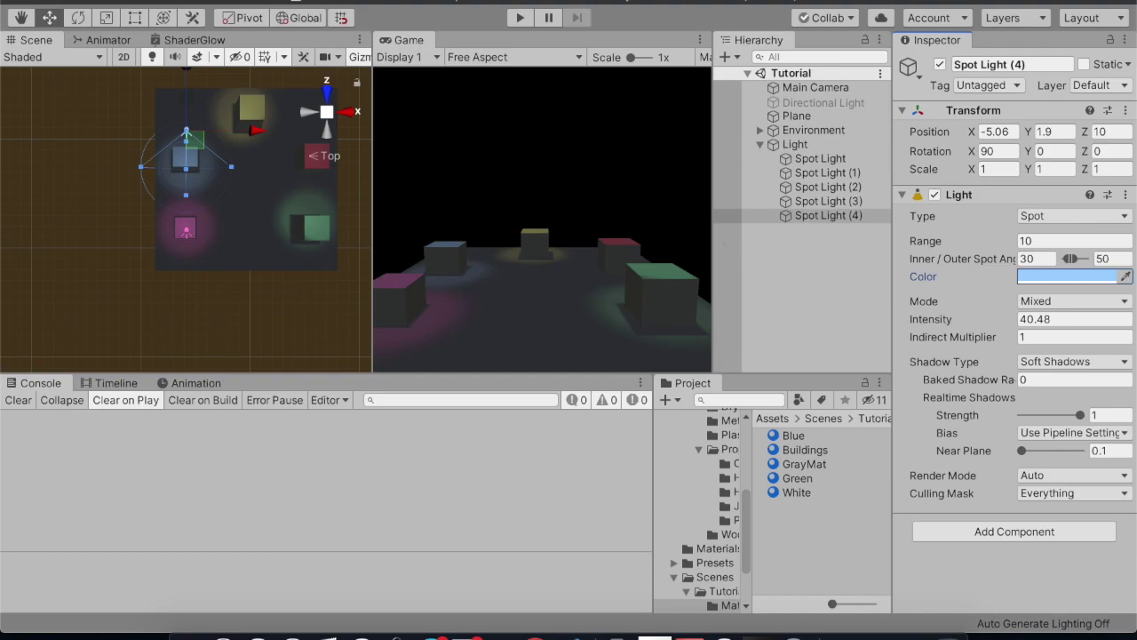
{"action": "left_click", "coordinate": [471, 0]}
{"action": "mouse_move", "coordinate": [583, 197]}
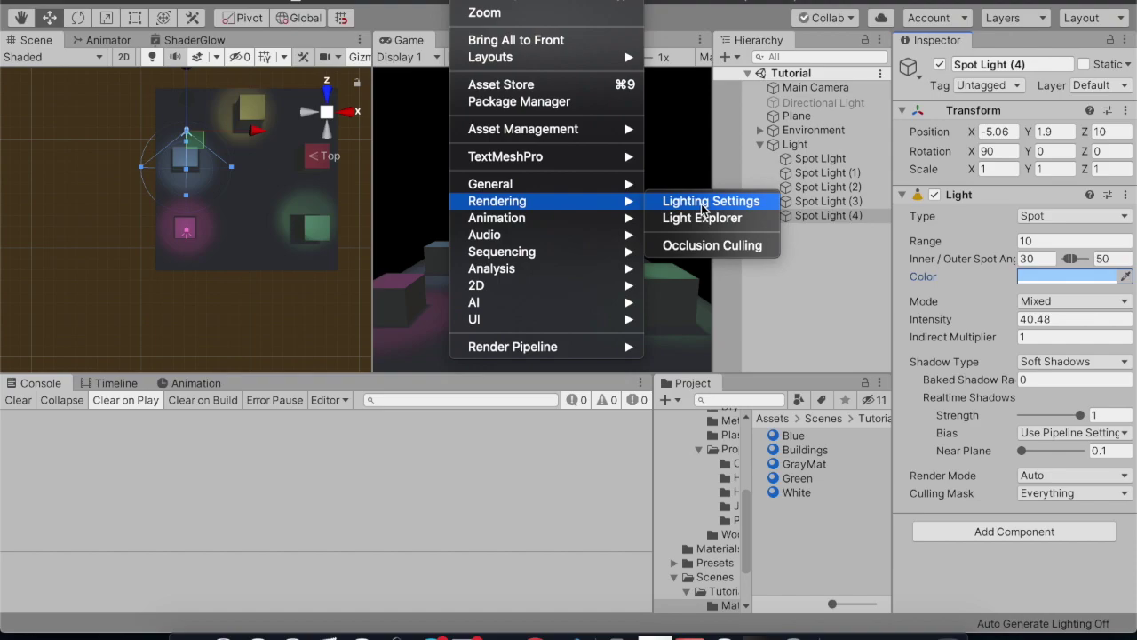
{"action": "left_click", "coordinate": [728, 197]}
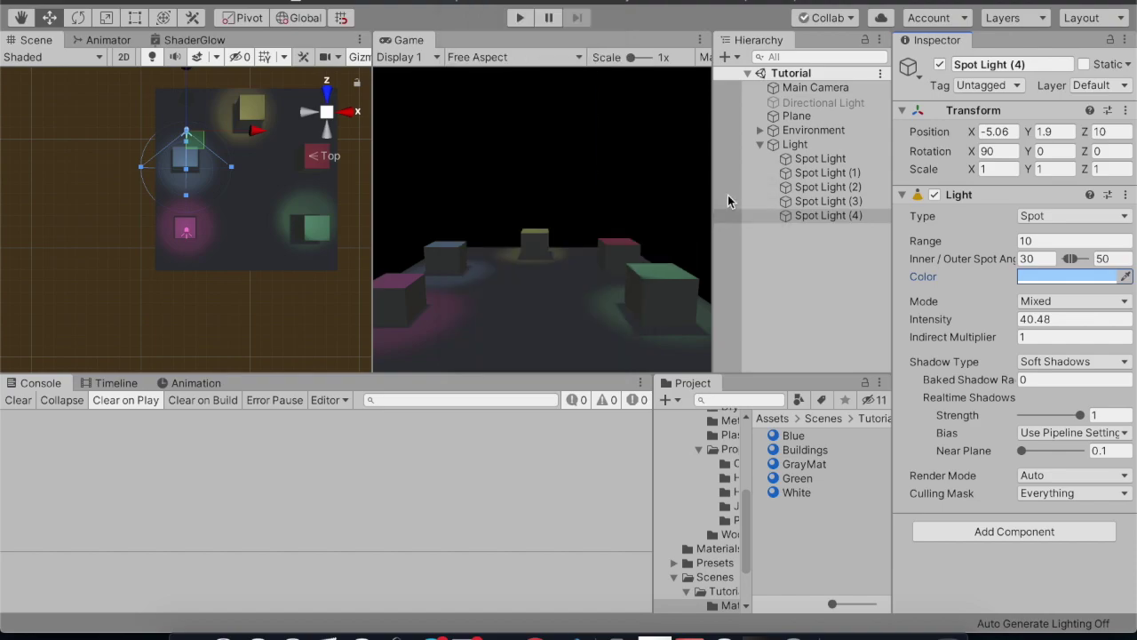
{"action": "left_click", "coordinate": [823, 145]}
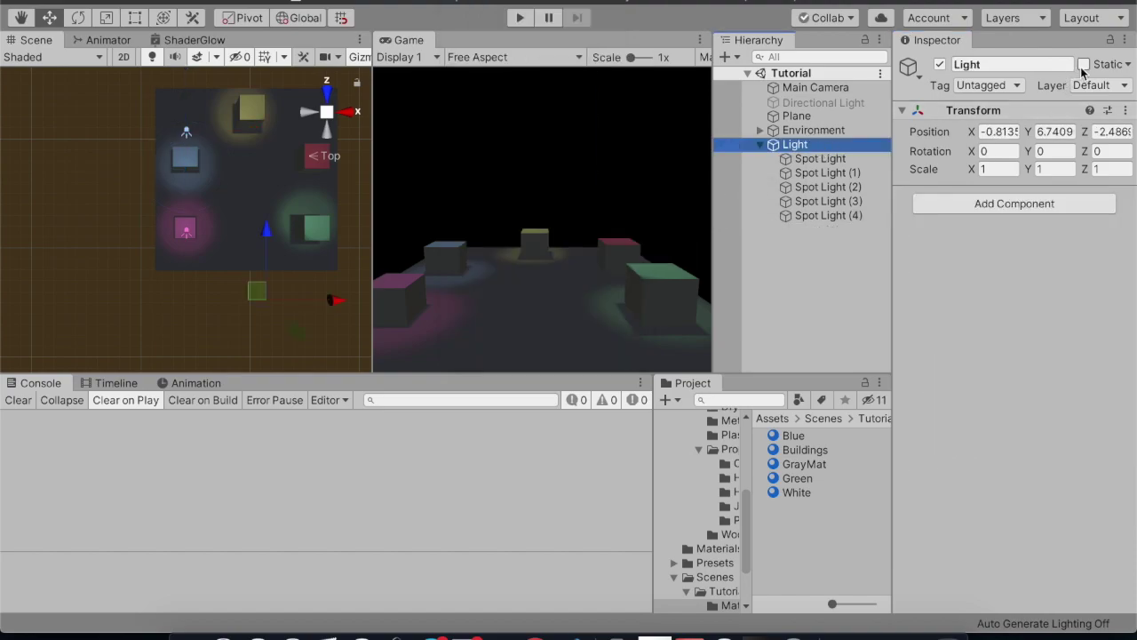
Make the Light group and its children Static, then check Environment and Directional Light.
{"action": "left_click", "coordinate": [1083, 65]}
{"action": "left_click", "coordinate": [763, 230]}
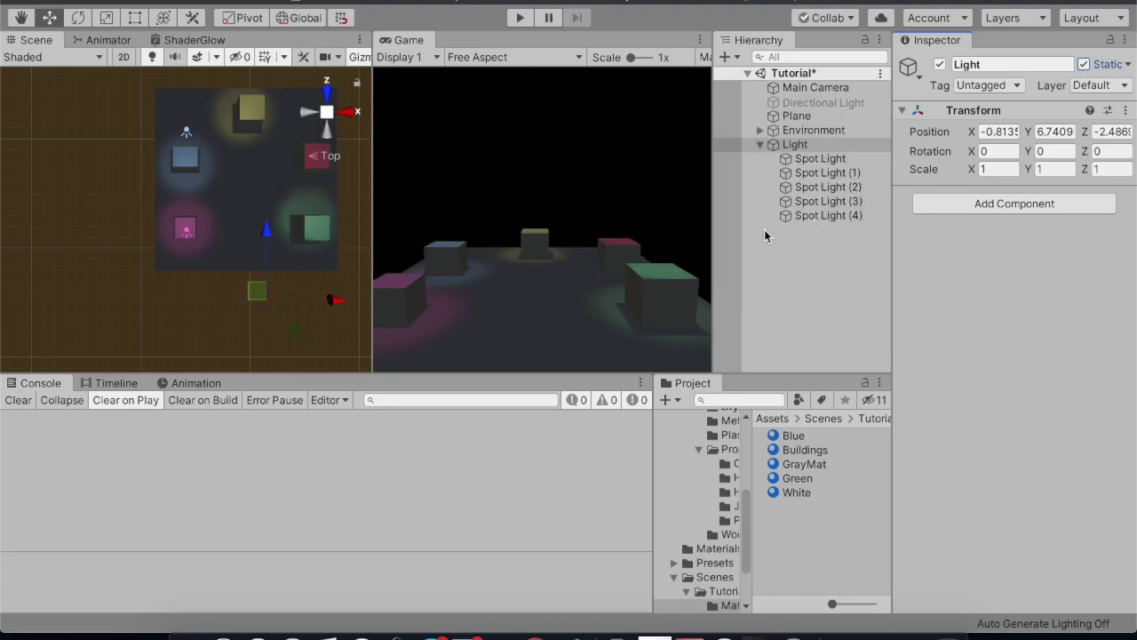
{"action": "left_click", "coordinate": [831, 132]}
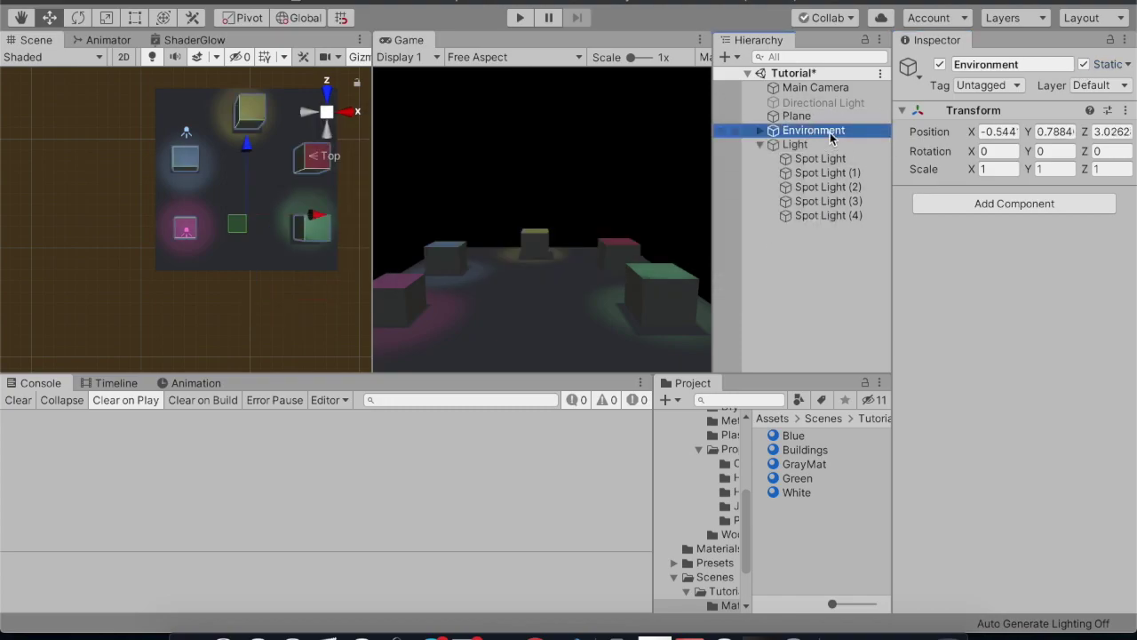
{"action": "left_click", "coordinate": [828, 105]}
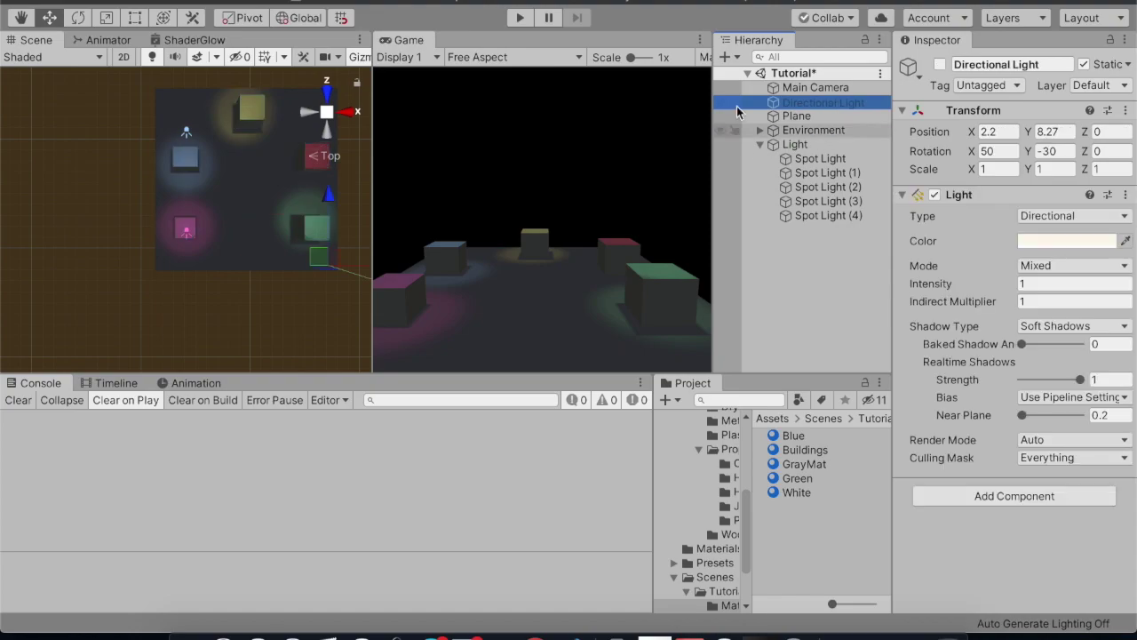
{"action": "left_click", "coordinate": [693, 298]}
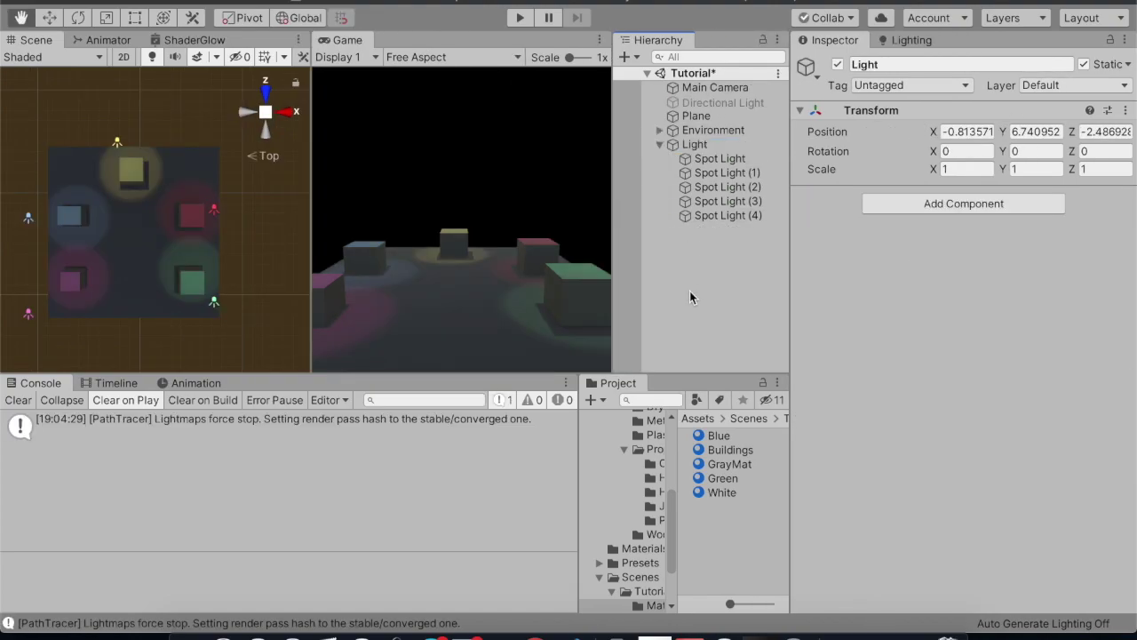
Generate Lighting from Window > Rendering > Lighting Settings, baking one 1024x1024 directional lightmap.
{"action": "left_click", "coordinate": [471, 0]}
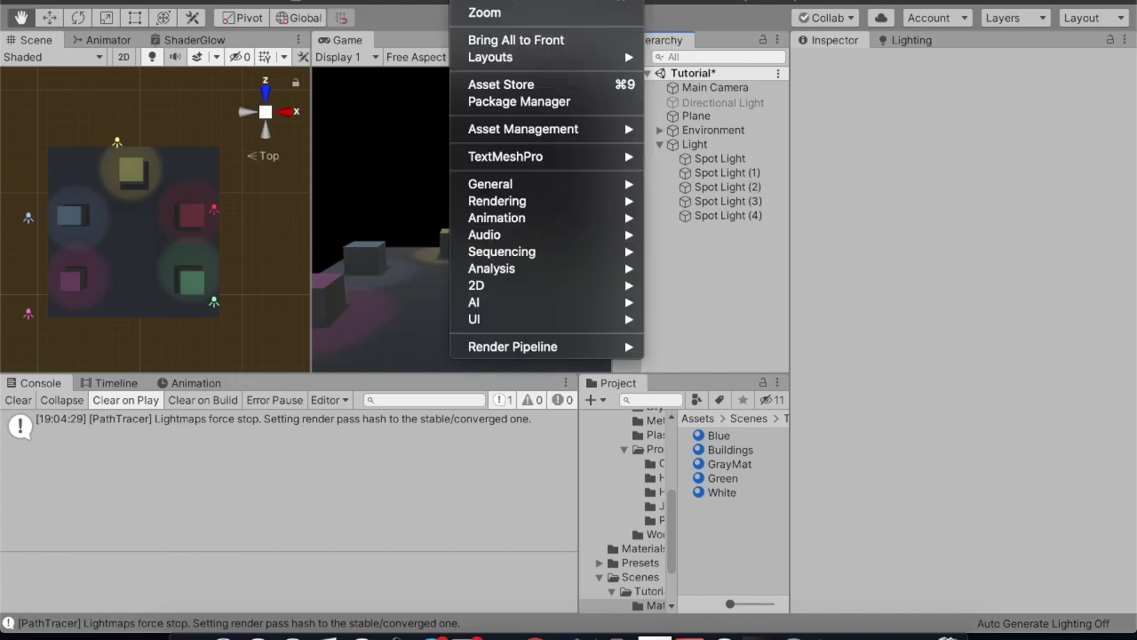
{"action": "mouse_move", "coordinate": [522, 201]}
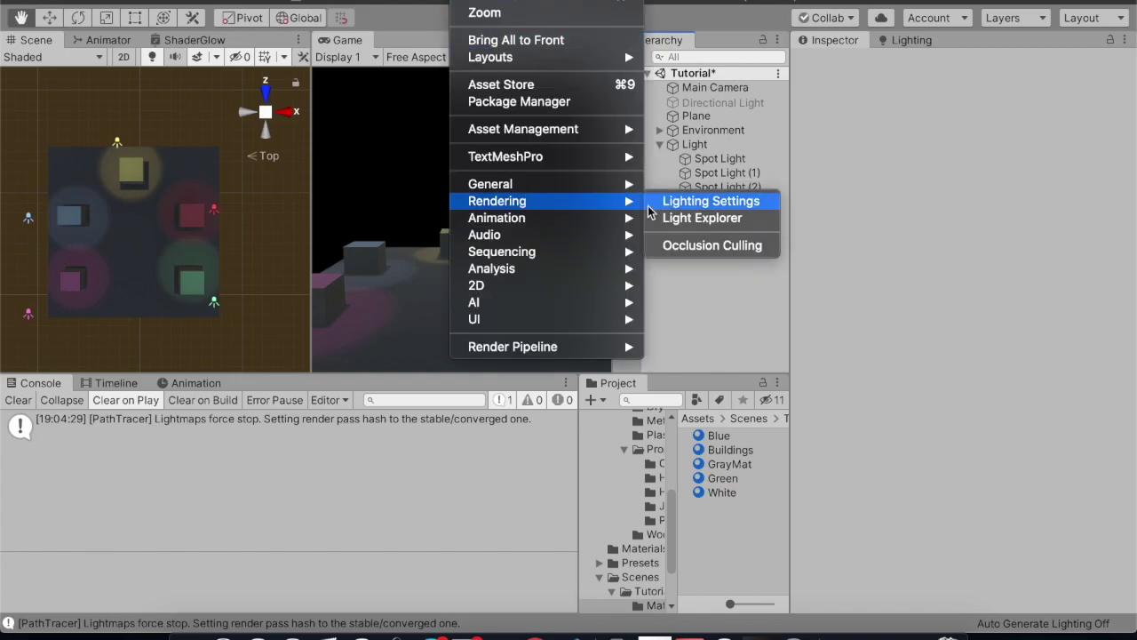
{"action": "left_click", "coordinate": [702, 201]}
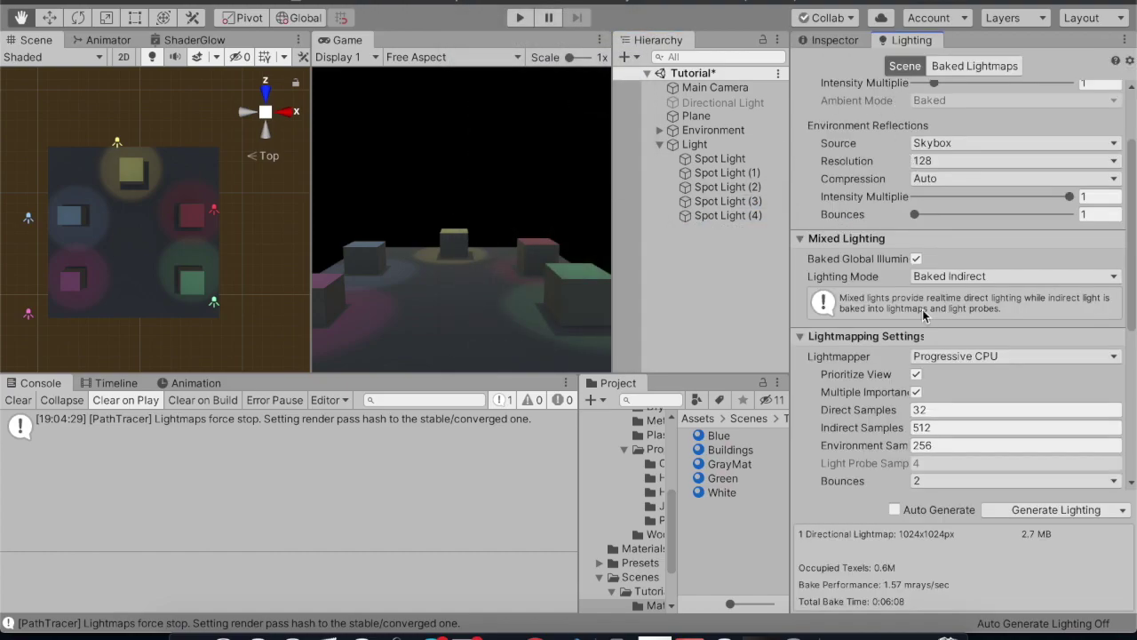
{"action": "scroll", "coordinate": [923, 309], "scroll_direction": "down", "scroll_amount": 5}
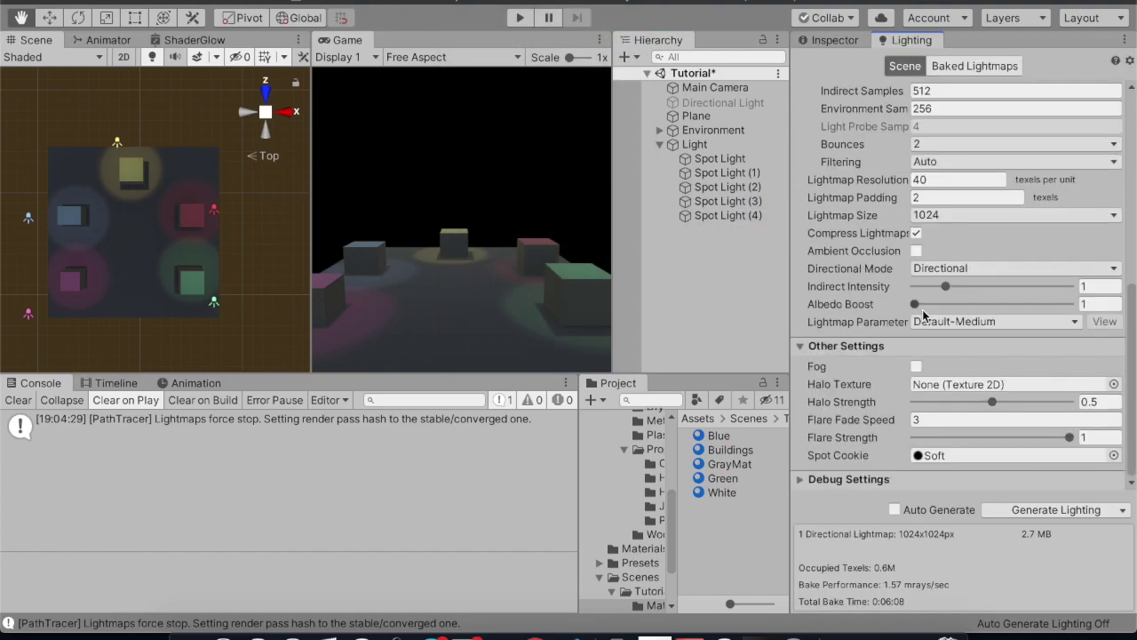
{"action": "left_click", "coordinate": [1071, 513]}
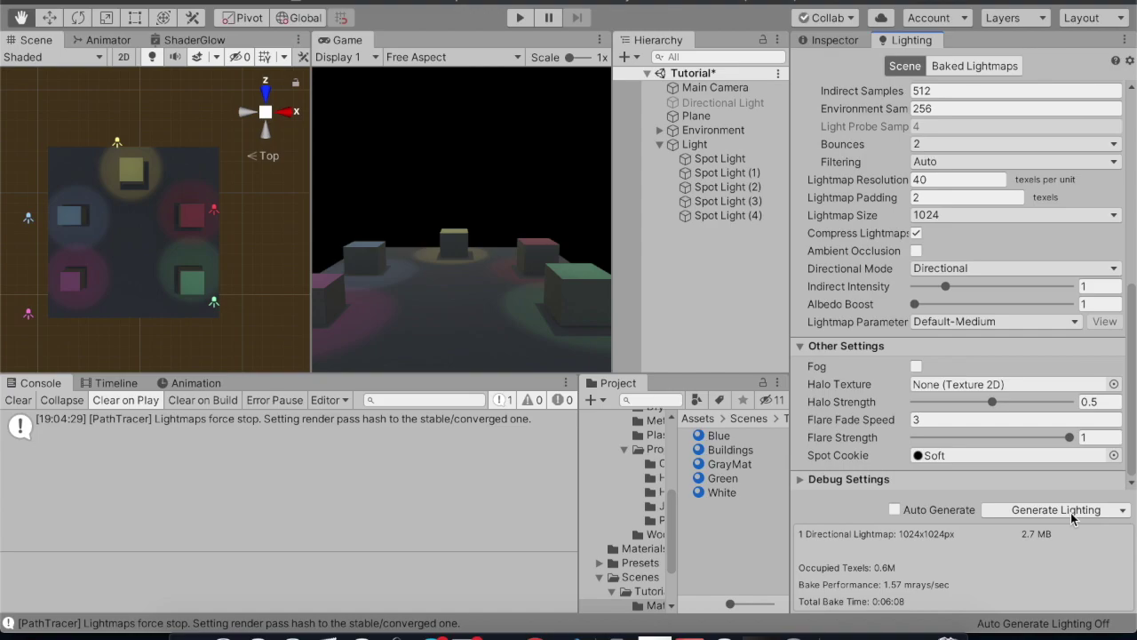
{"action": "left_click", "coordinate": [695, 144]}
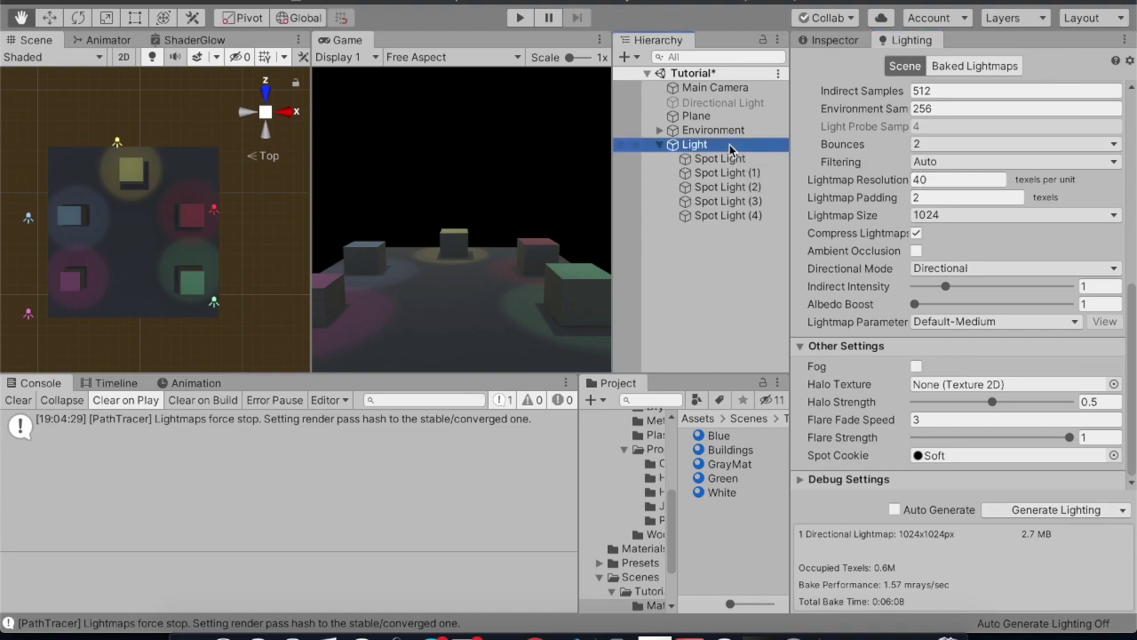
Deactivate the Light group in the Inspector, leaving only the baked coloured light pools on the floor.
{"action": "left_click", "coordinate": [839, 41]}
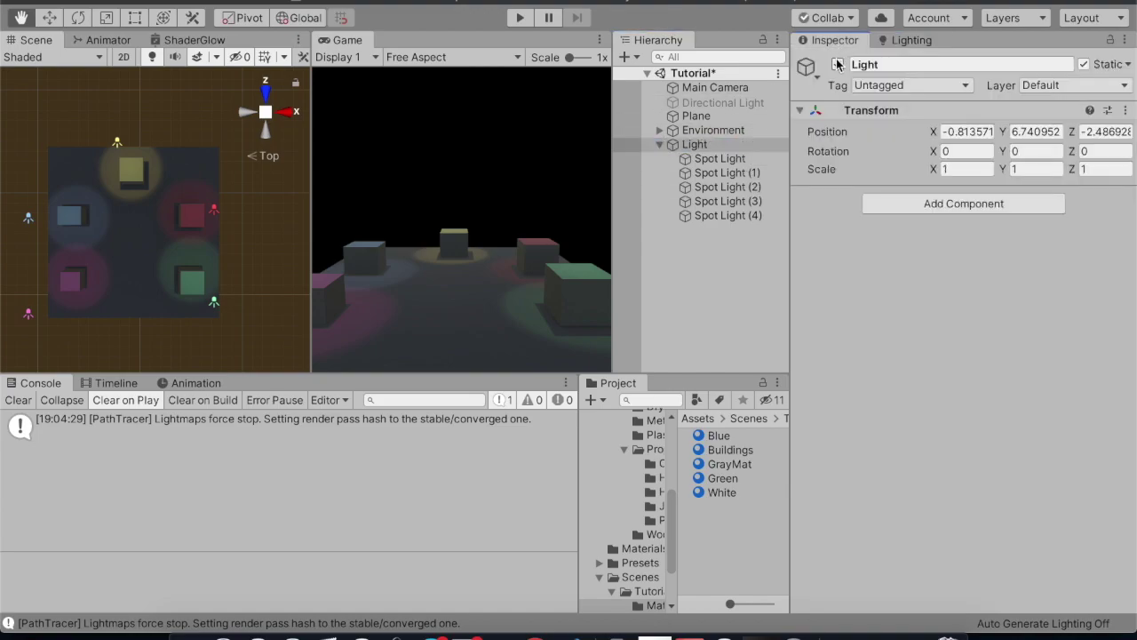
{"action": "left_click", "coordinate": [837, 64]}
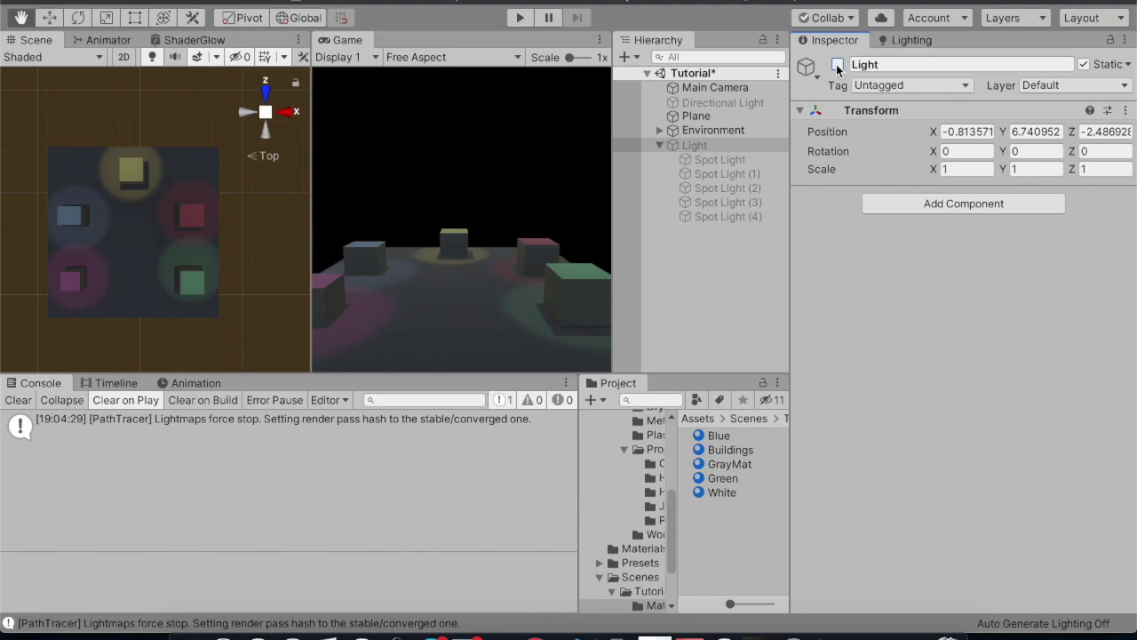
{"action": "left_click", "coordinate": [911, 40]}
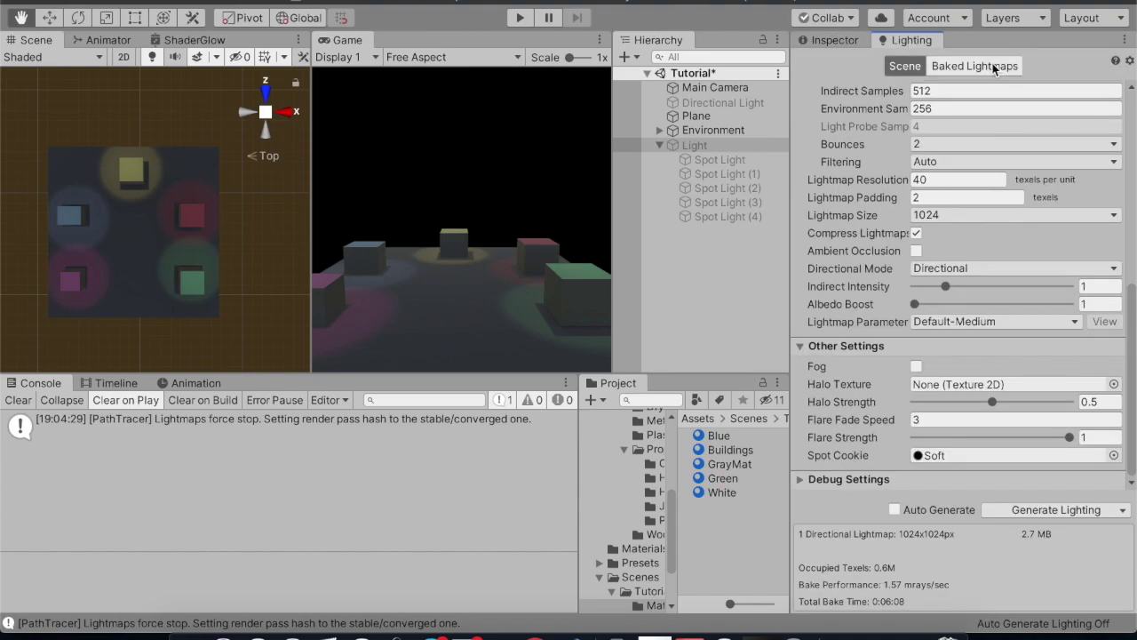
{"action": "left_click", "coordinate": [995, 68]}
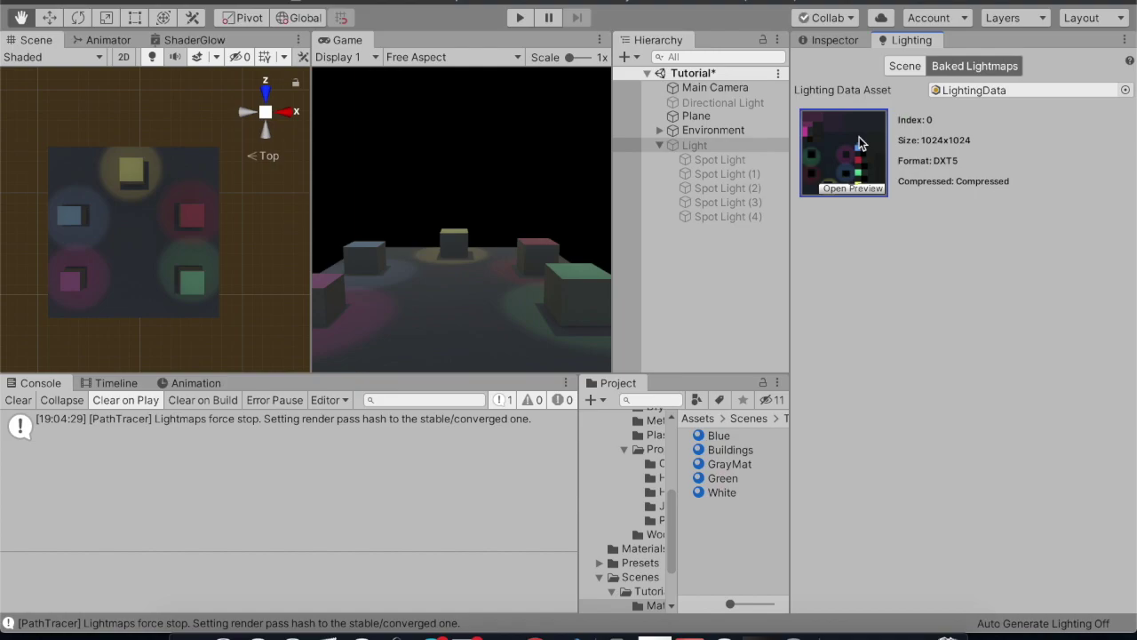
{"action": "left_click", "coordinate": [906, 66]}
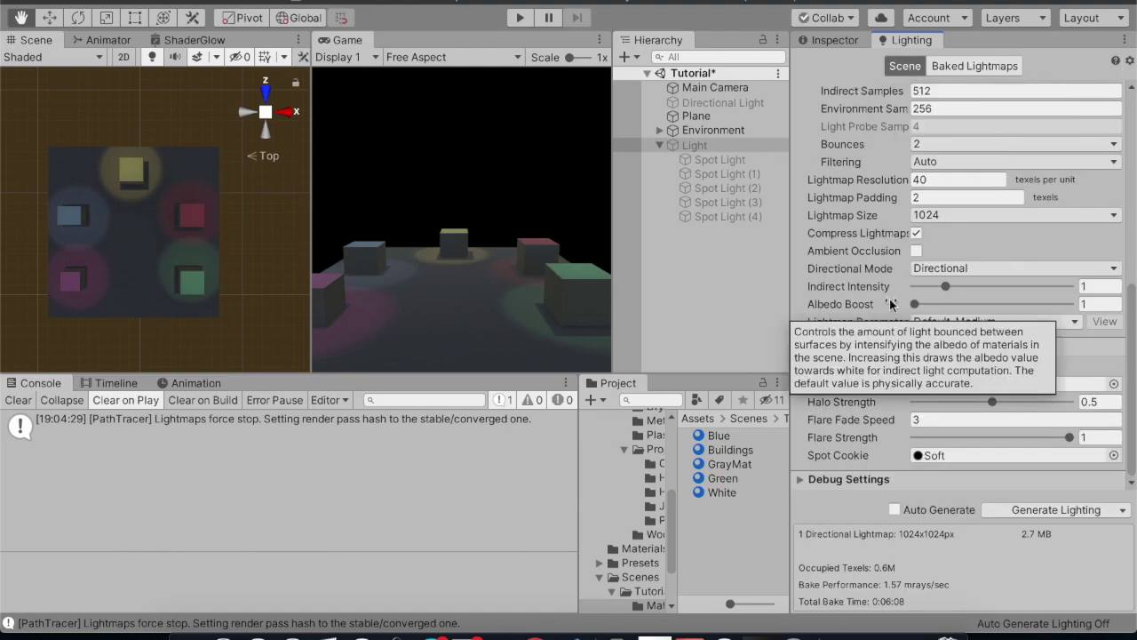
{"action": "scroll", "coordinate": [1070, 279], "scroll_direction": "up", "scroll_amount": 3}
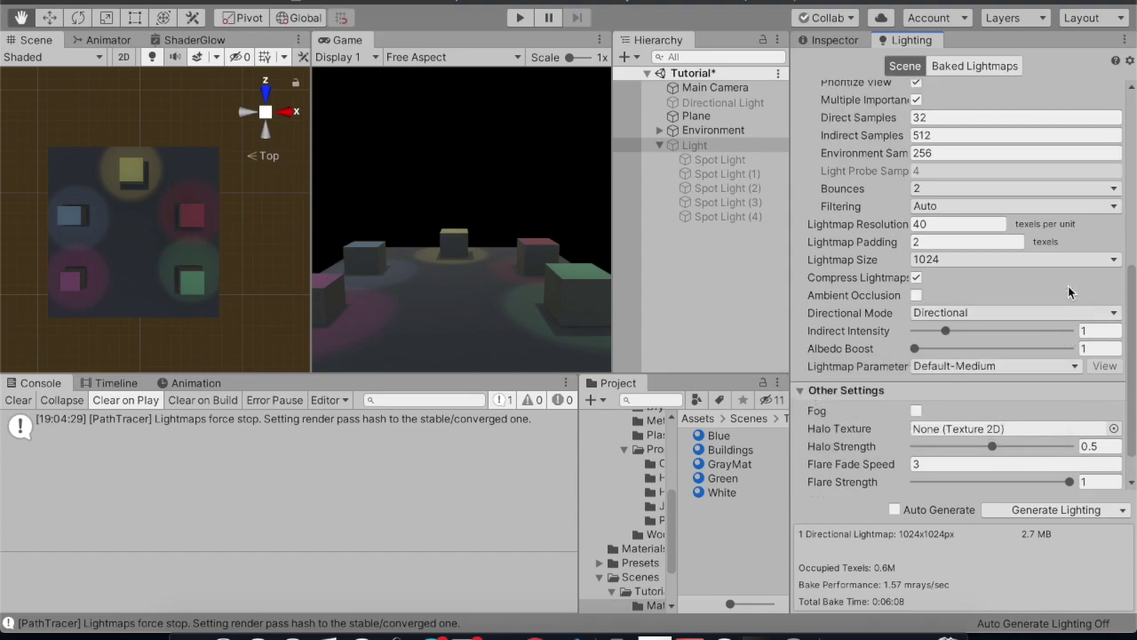
{"action": "scroll", "coordinate": [1069, 287], "scroll_direction": "down", "scroll_amount": 3}
{"action": "scroll", "coordinate": [1068, 286], "scroll_direction": "up", "scroll_amount": 2}
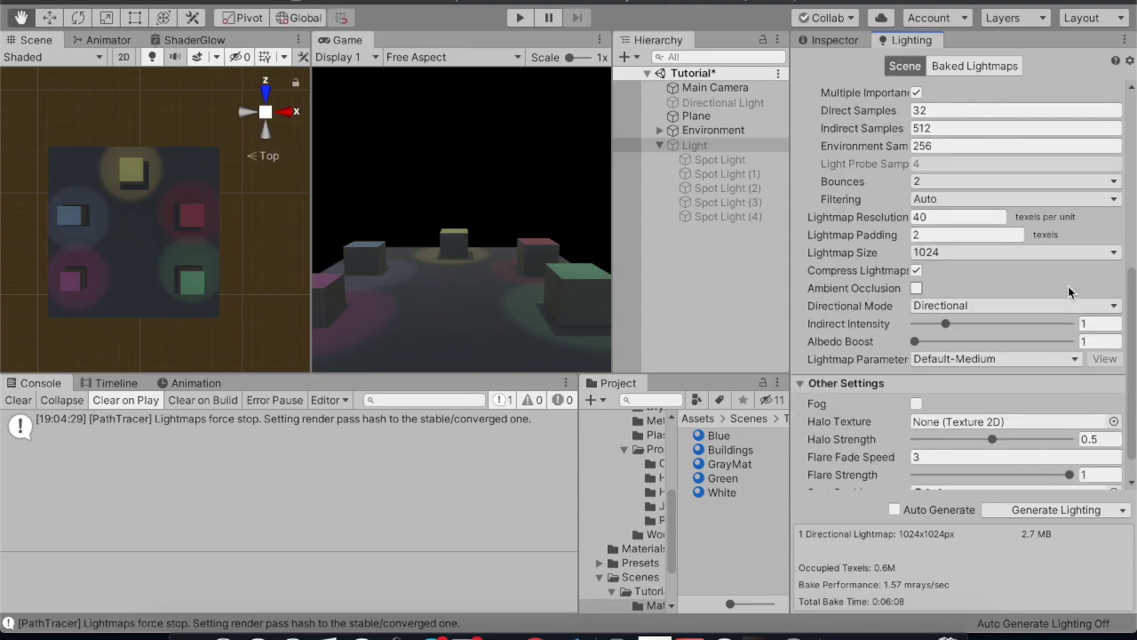
{"action": "scroll", "coordinate": [1068, 286], "scroll_direction": "up", "scroll_amount": 6}
{"action": "scroll", "coordinate": [1069, 286], "scroll_direction": "up", "scroll_amount": 2}
{"action": "scroll", "coordinate": [961, 216], "scroll_direction": "up", "scroll_amount": 1}
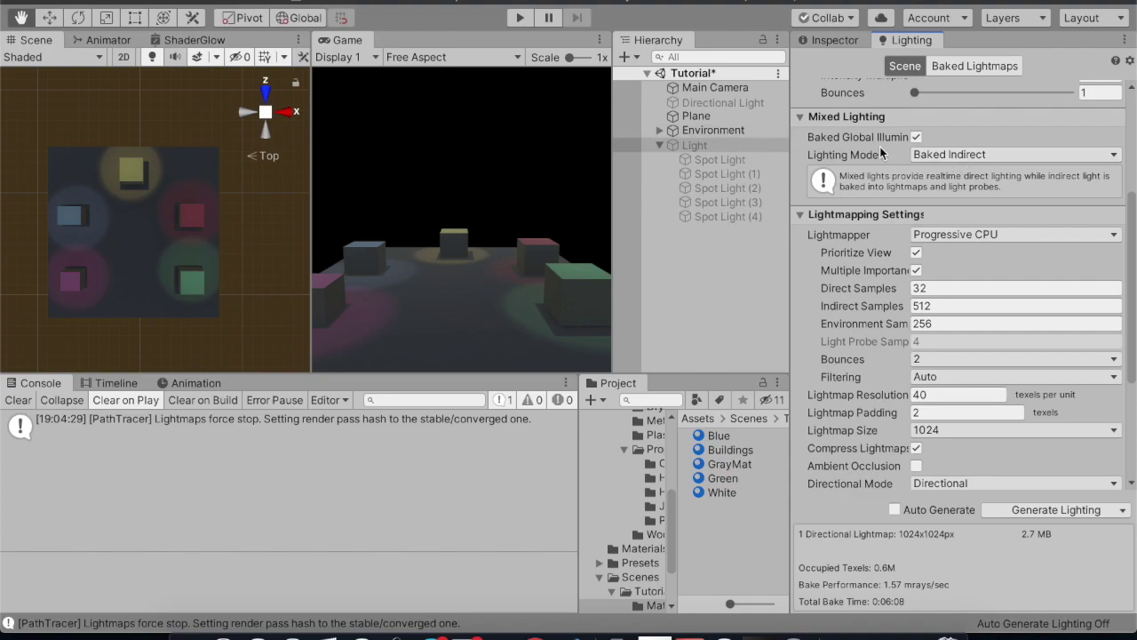
{"action": "left_click", "coordinate": [924, 163]}
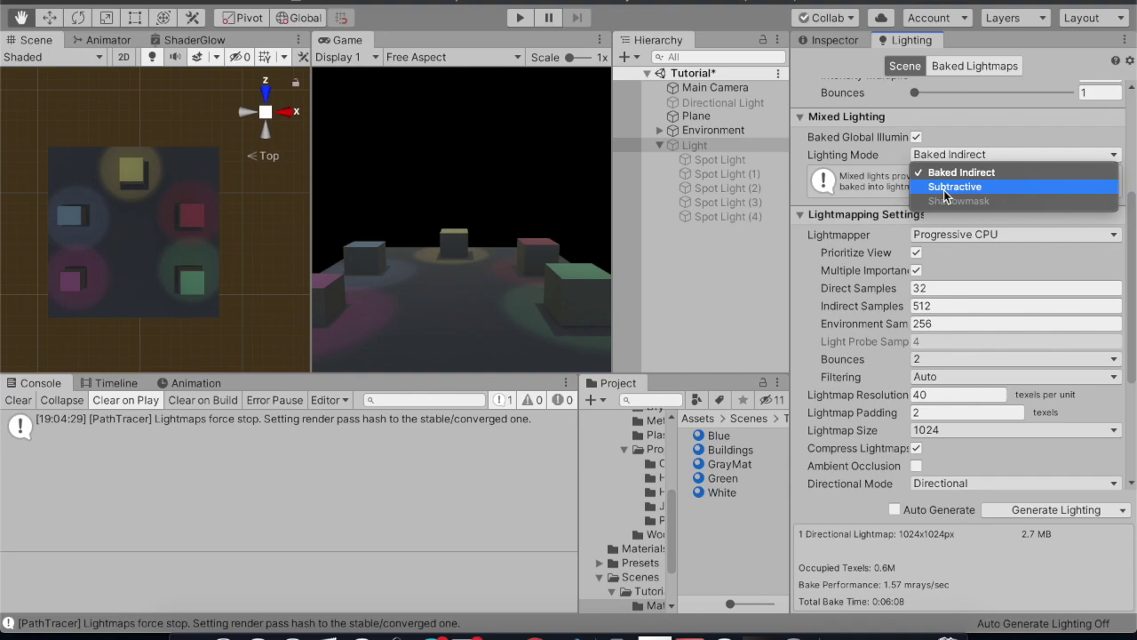
{"action": "left_click", "coordinate": [714, 270]}
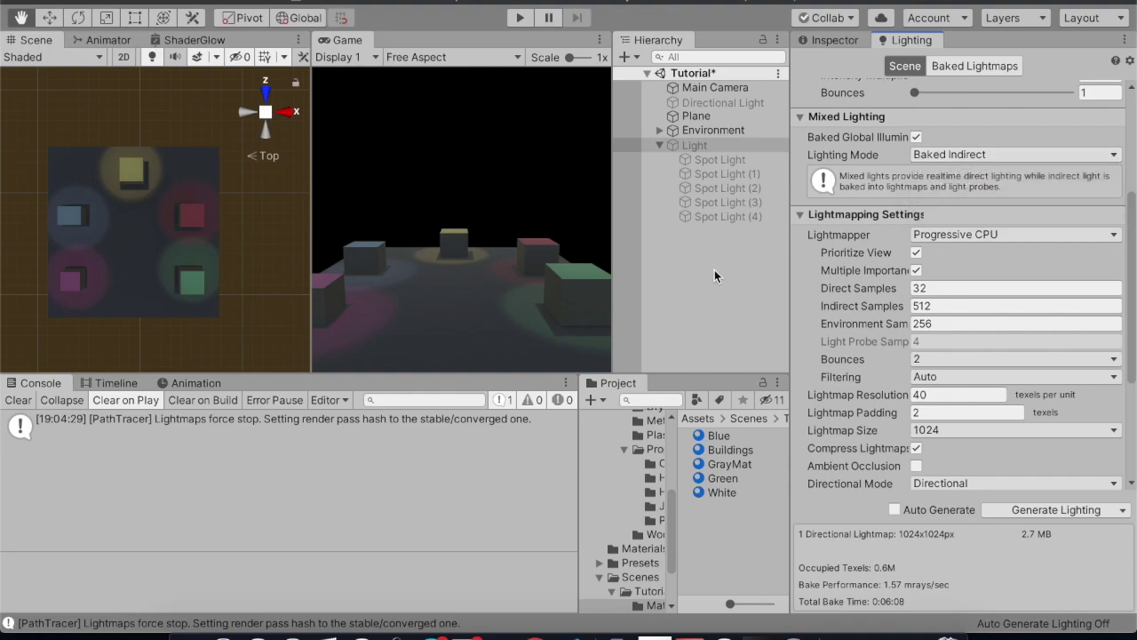